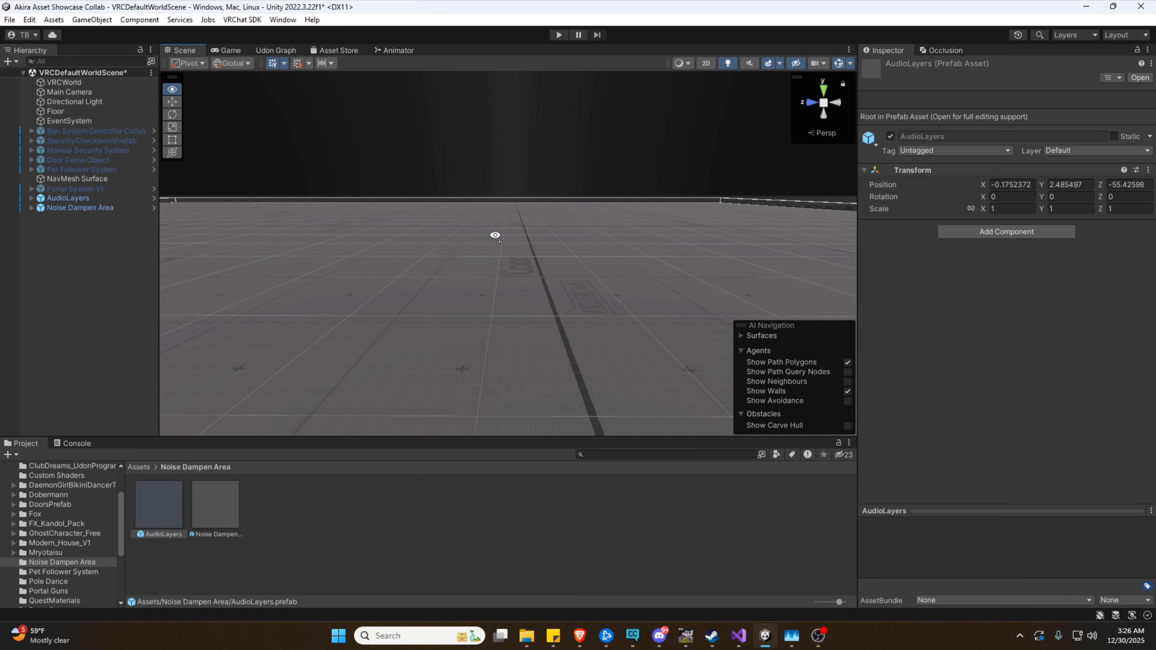
Tilt the Scene view down to look at the AudioLayers box volume
{"action": "right_click_drag", "start_coordinate": [496, 237], "coordinate": [111, 243]}
Select AudioLayers and fly around its zone box, framing it with F
{"action": "left_click", "coordinate": [76, 199]}
{"action": "key", "text": "w"}
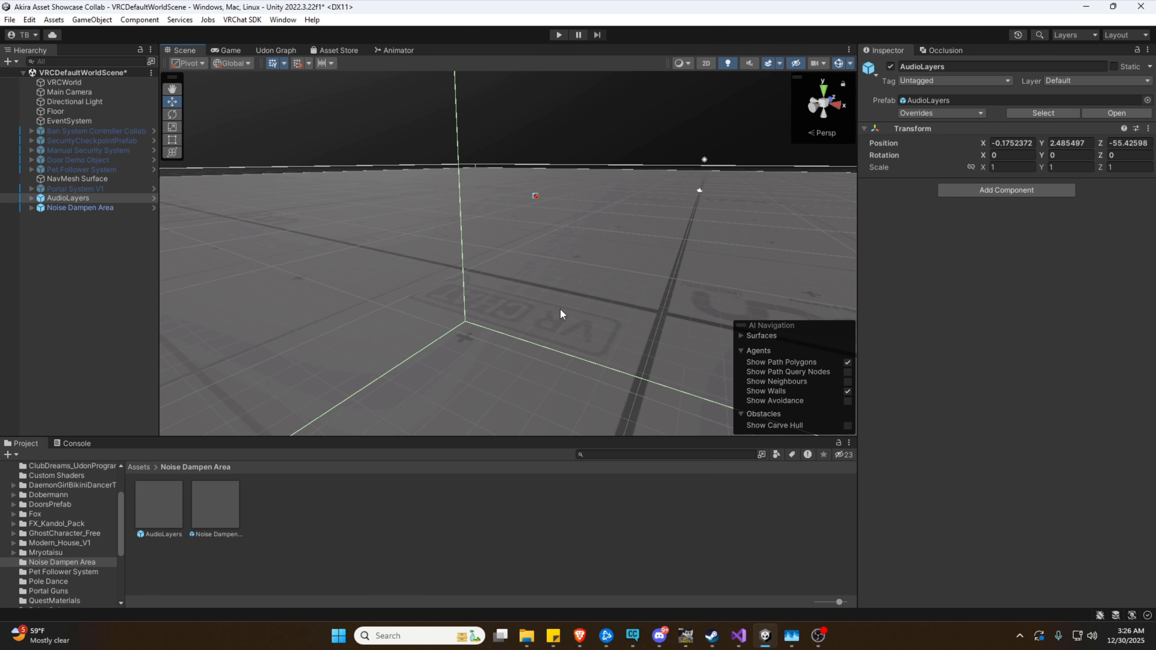
{"action": "right_click_drag", "start_coordinate": [542, 264], "coordinate": [615, 312]}
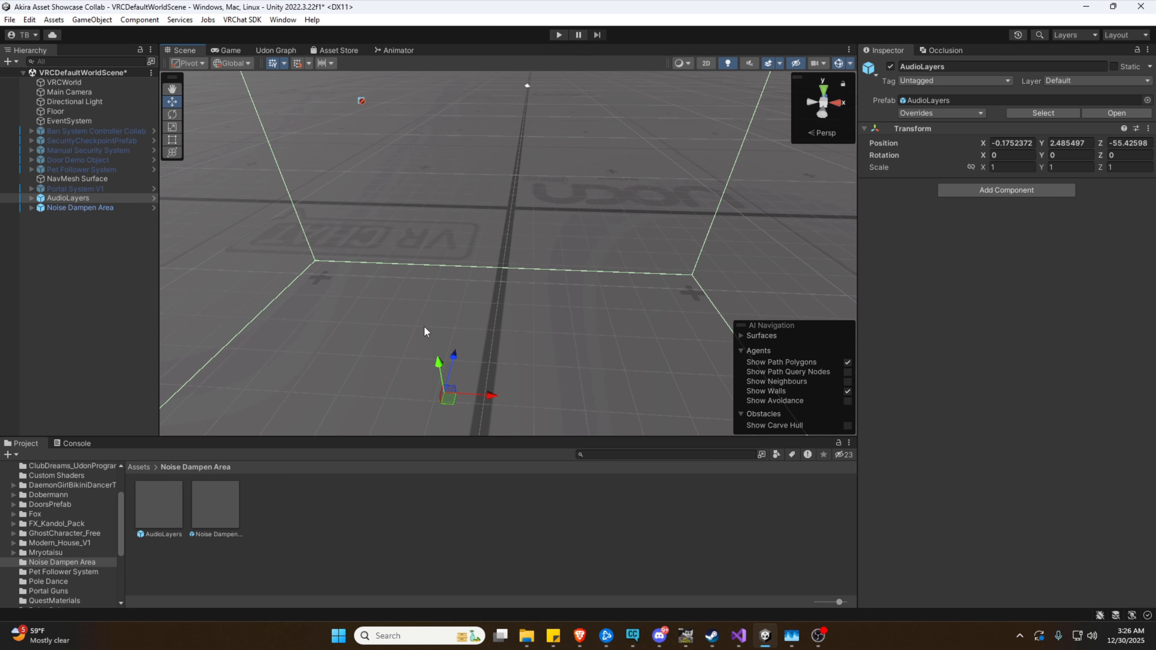
{"action": "right_click_drag", "start_coordinate": [455, 309], "coordinate": [279, 140]}
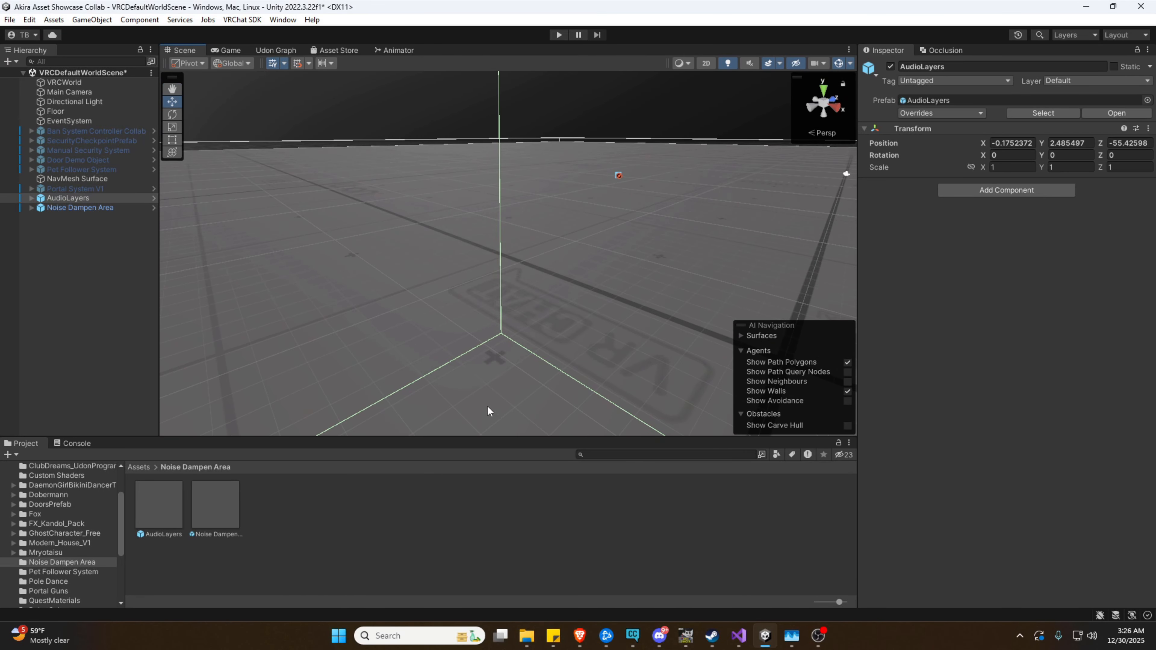
{"action": "right_click_drag", "start_coordinate": [458, 316], "coordinate": [513, 278]}
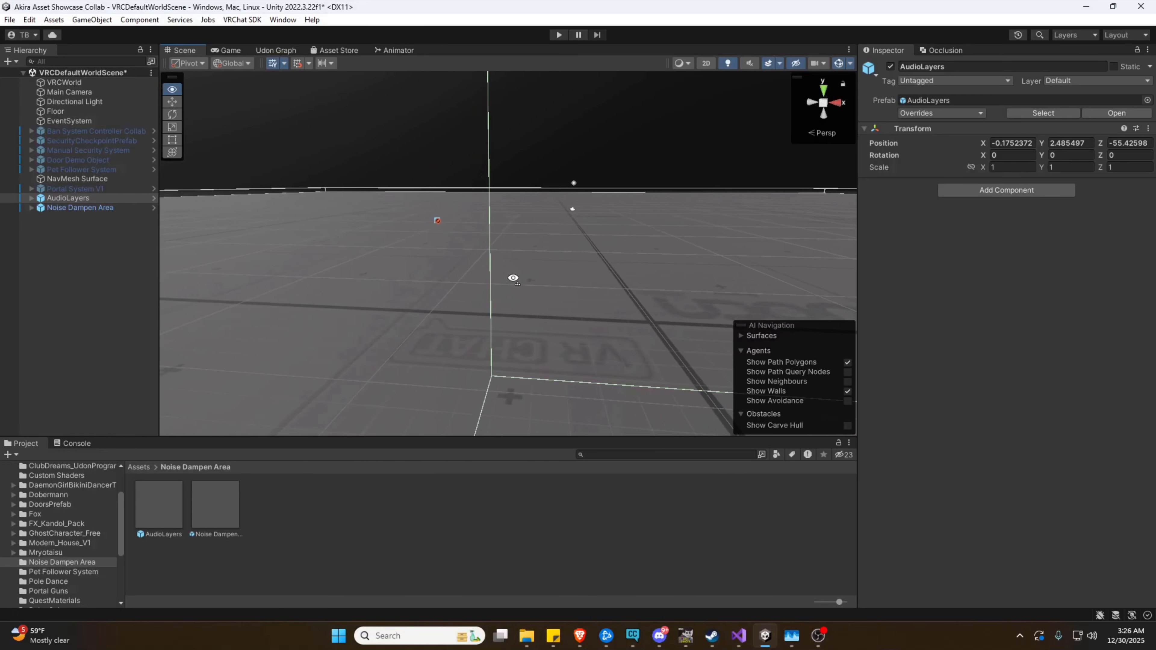
{"action": "key", "text": "f"}
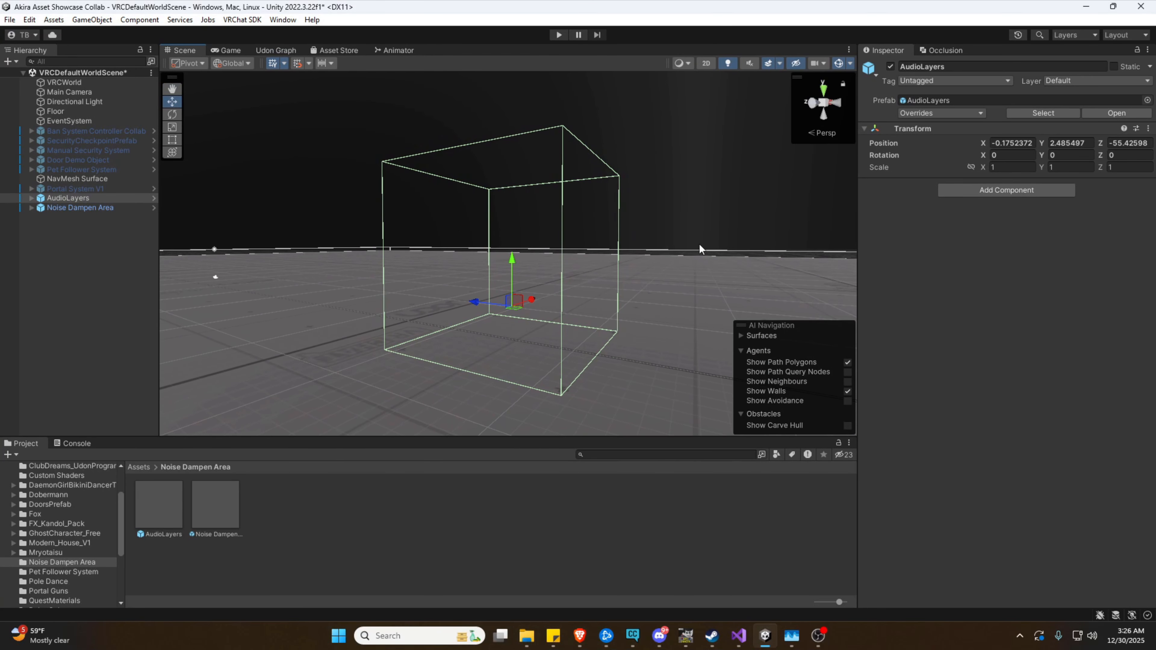
{"action": "right_click_drag", "start_coordinate": [612, 256], "coordinate": [428, 266]}
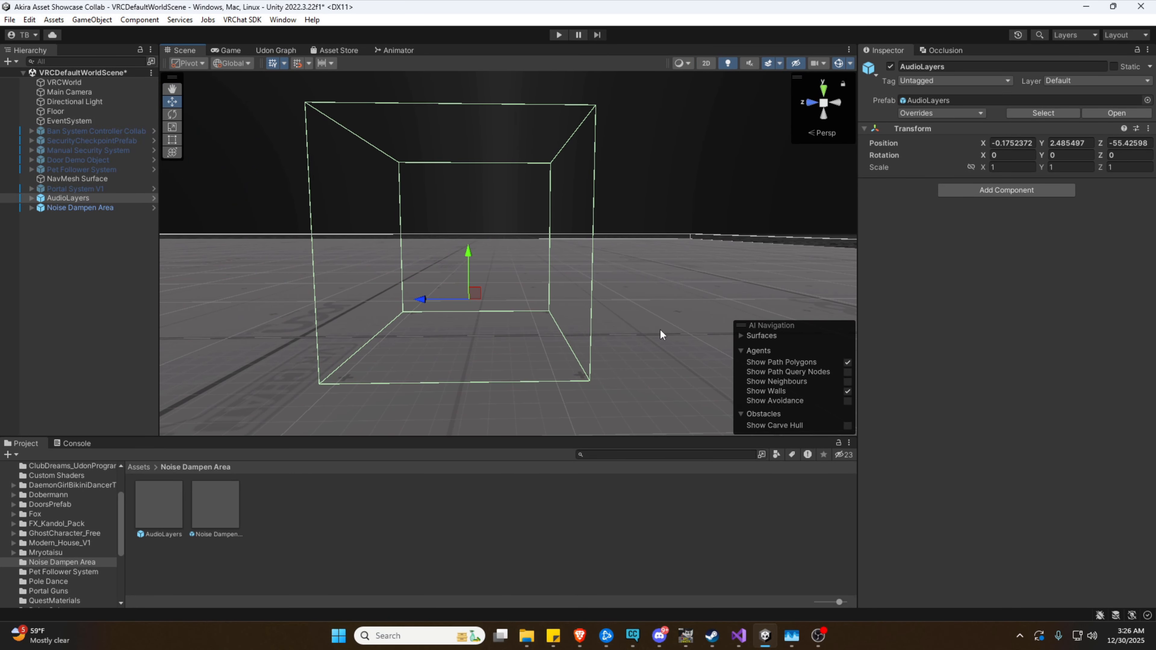
Frame the Noise Dampen Area box, then expand AudioLayers to show its children
{"action": "double_click", "coordinate": [92, 207]}
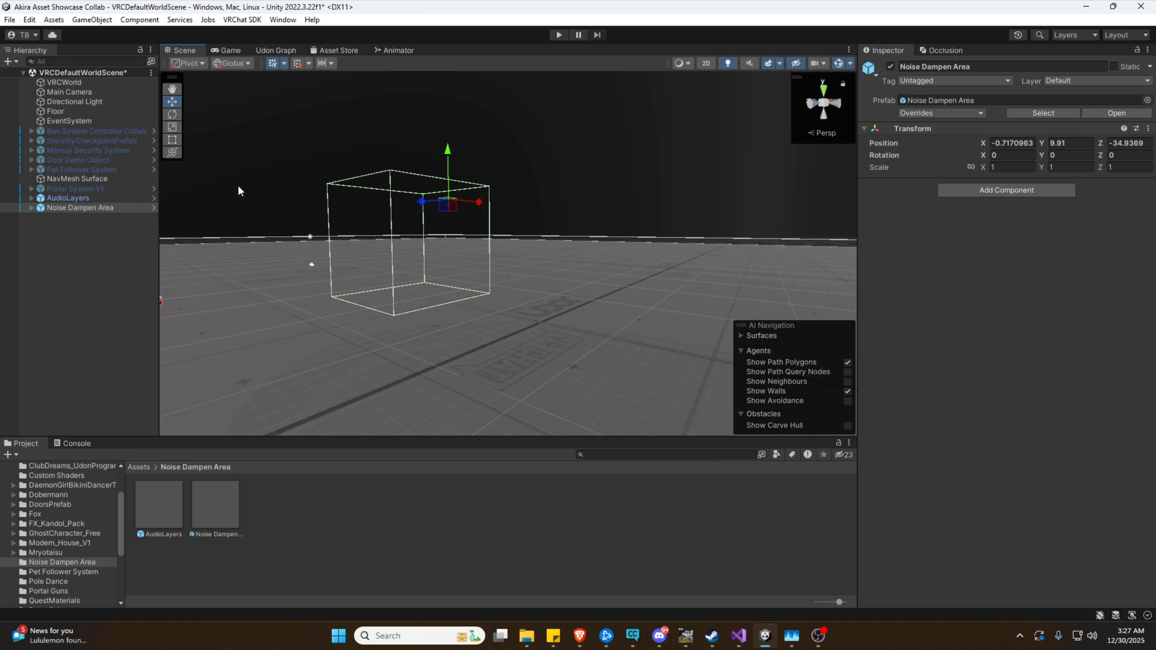
{"action": "left_click", "coordinate": [68, 198]}
{"action": "left_click", "coordinate": [32, 198]}
{"action": "right_click_drag", "start_coordinate": [255, 250], "coordinate": [360, 251]}
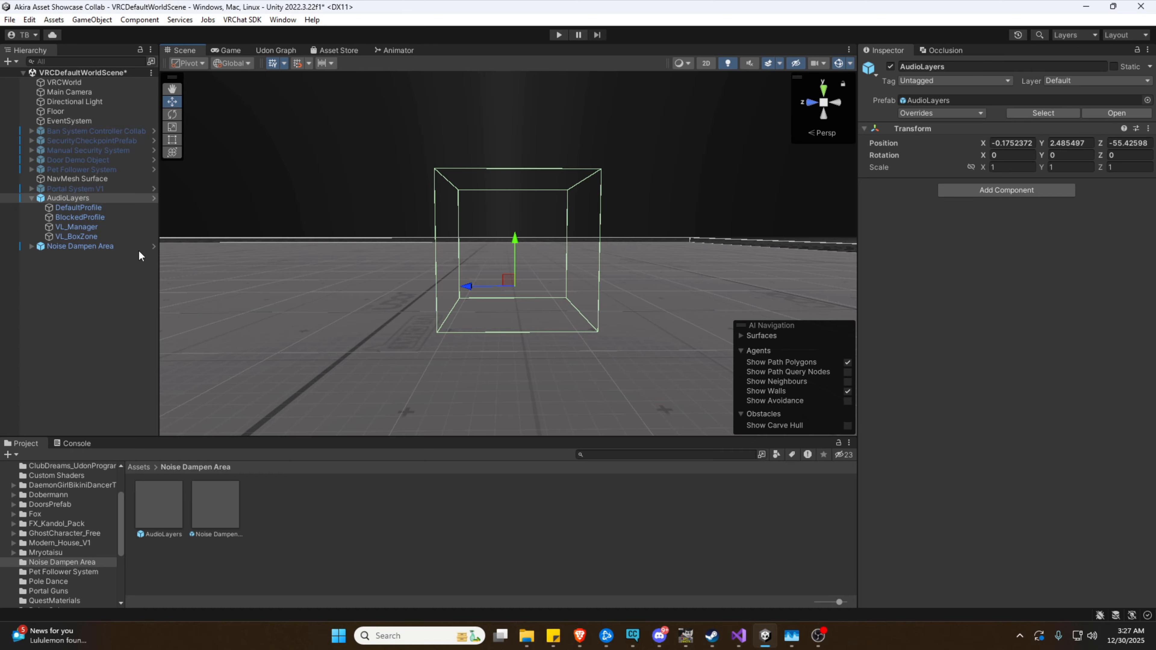
Select VL_BoxZone and fly the camera around its box volume
{"action": "left_click", "coordinate": [103, 237]}
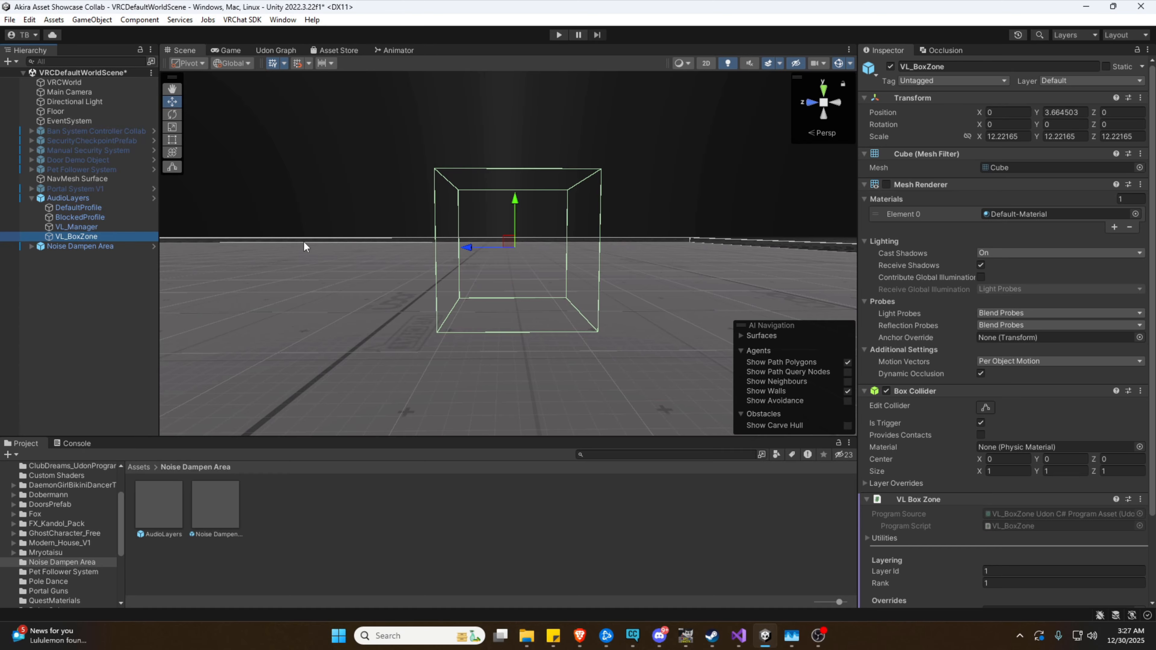
{"action": "right_click_drag", "start_coordinate": [366, 245], "coordinate": [373, 269]}
{"action": "key", "text": "s"}
{"action": "key", "text": "e"}
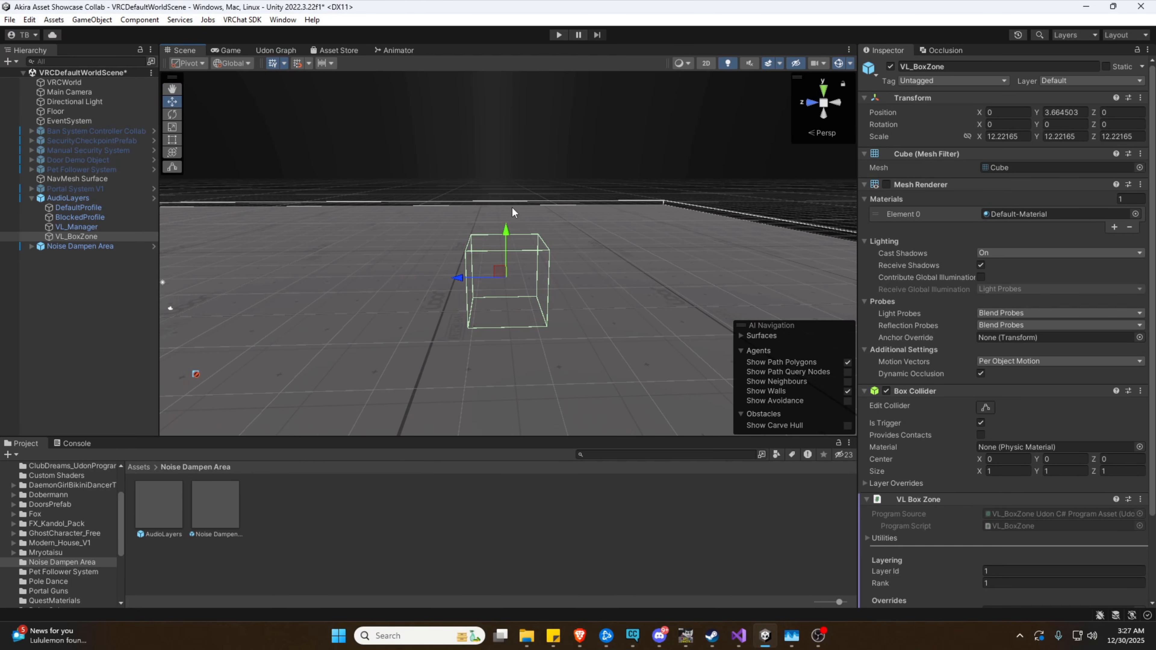
{"action": "right_click_drag", "start_coordinate": [569, 295], "coordinate": [579, 303]}
{"action": "key", "text": "w"}
{"action": "key", "text": "a"}
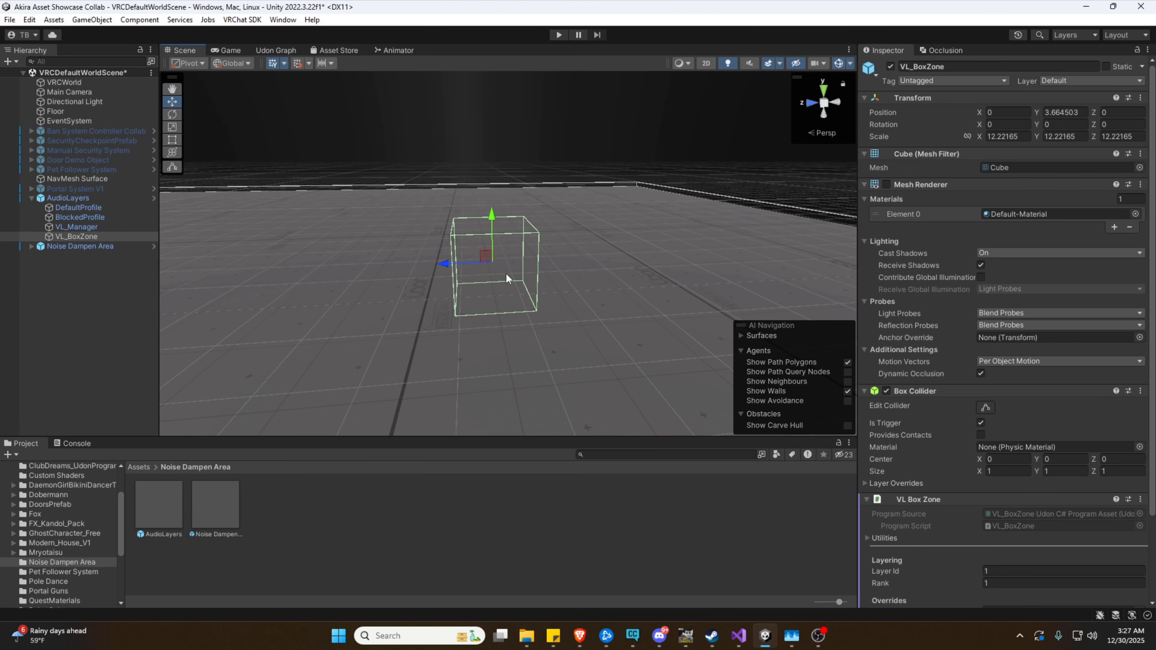
{"action": "right_click_drag", "start_coordinate": [549, 262], "coordinate": [481, 256]}
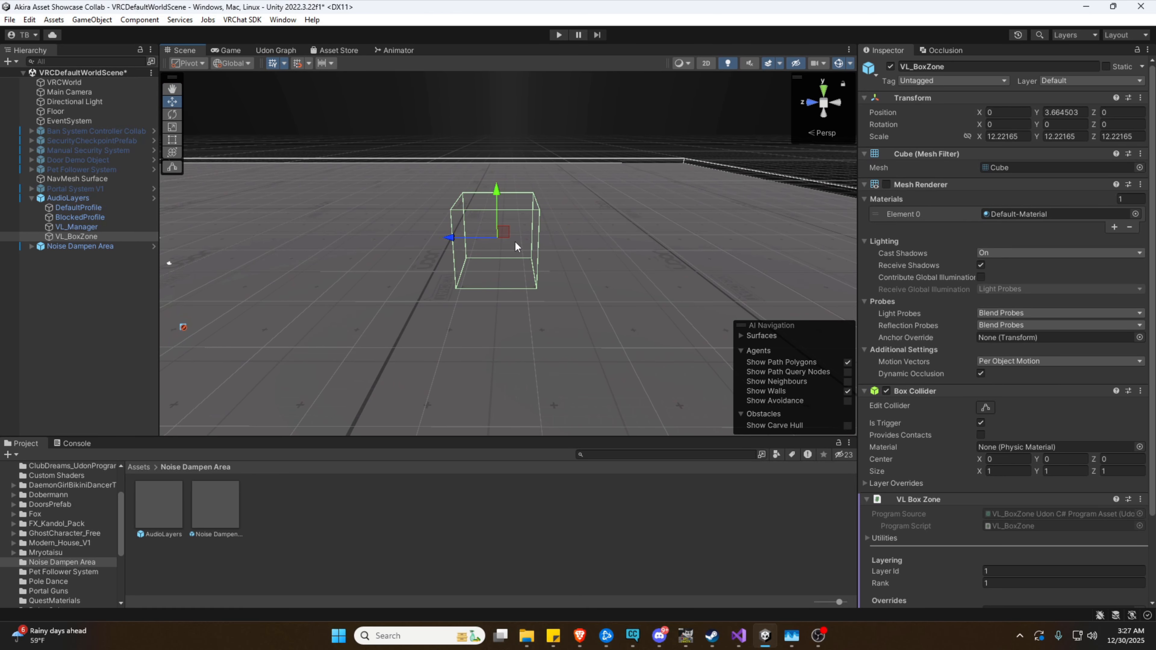
{"action": "mouse_move", "coordinate": [572, 238]}
{"action": "right_mouse_down"}
{"action": "mouse_move", "coordinate": [509, 237]}
{"action": "mouse_move", "coordinate": [577, 247]}
{"action": "right_mouse_up"}
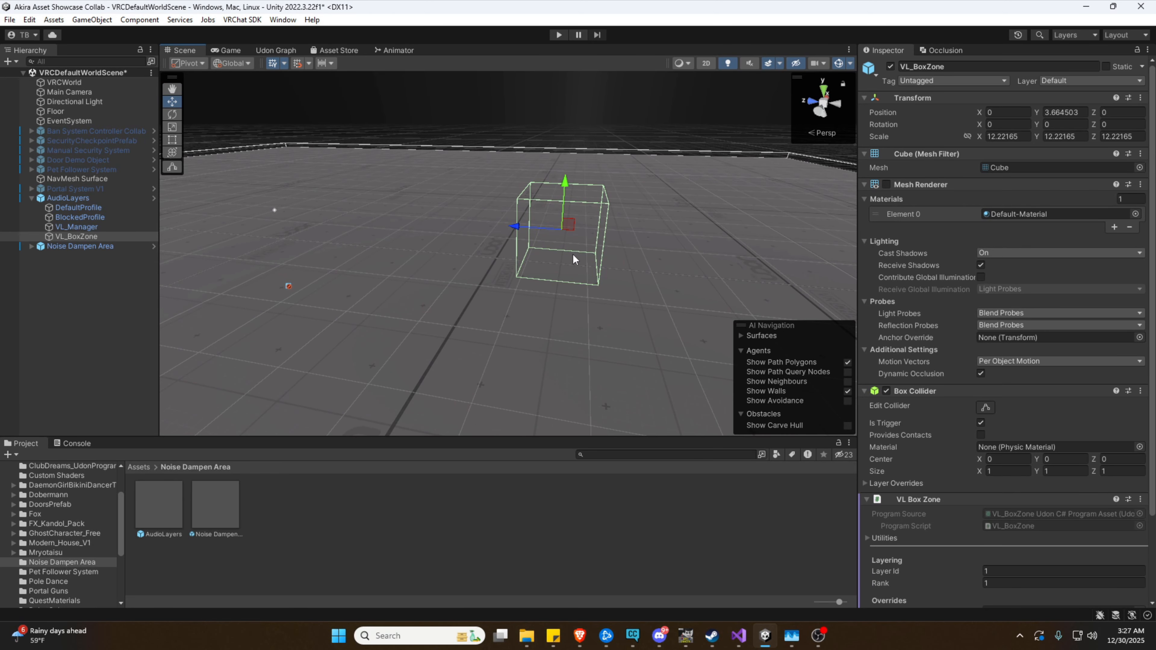
{"action": "right_click_drag", "start_coordinate": [570, 256], "coordinate": [842, 199]}
Widen the Inspector and scroll to VL_BoxZone's VL Box Zone component (Layer Id 1, Rank 1)
{"action": "left_click_drag", "start_coordinate": [858, 197], "coordinate": [767, 223]}
{"action": "right_click_drag", "start_coordinate": [578, 255], "coordinate": [395, 261]}
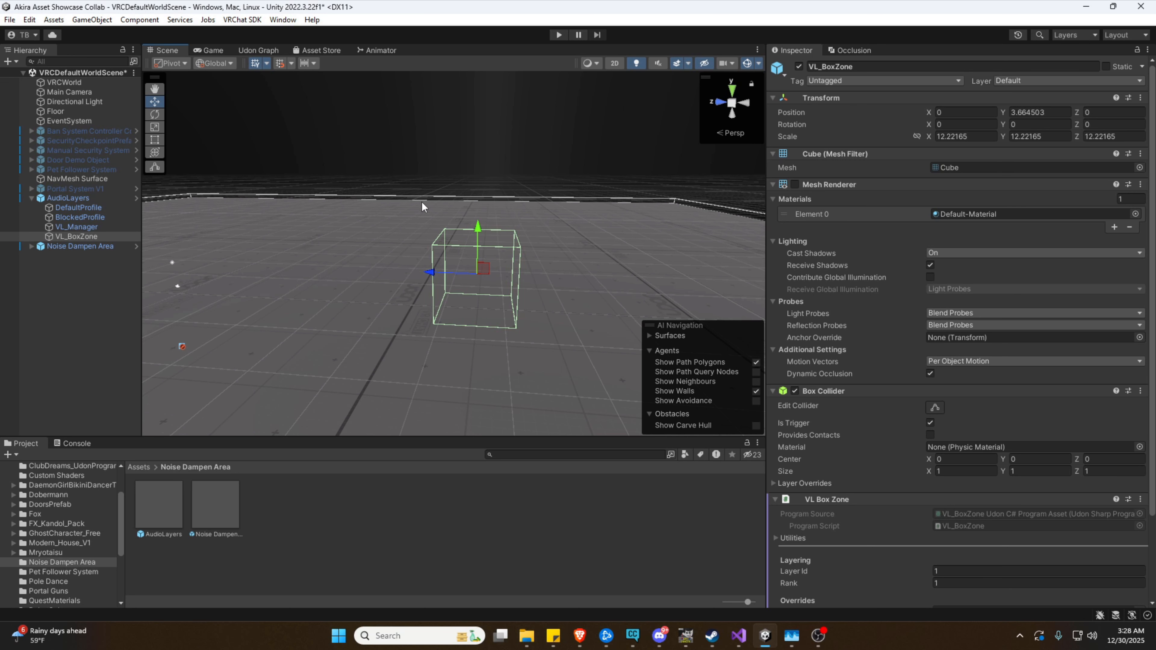
{"action": "scroll", "coordinate": [902, 478], "scroll_direction": "down", "scroll_amount": 2}
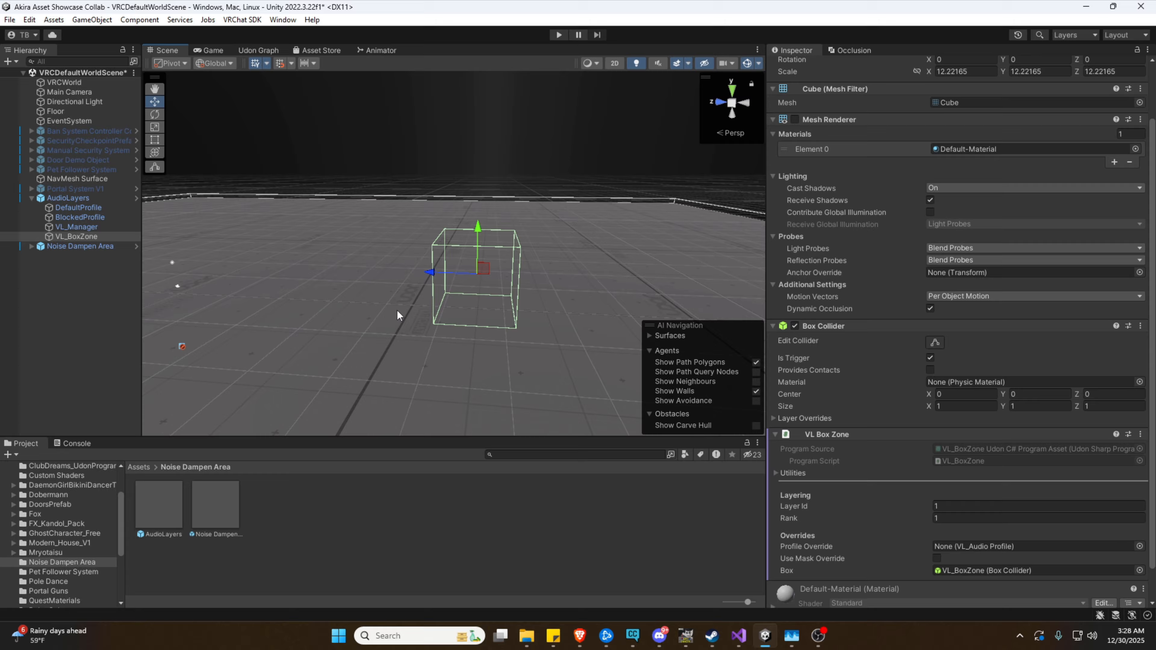
{"action": "right_click_drag", "start_coordinate": [450, 288], "coordinate": [467, 284]}
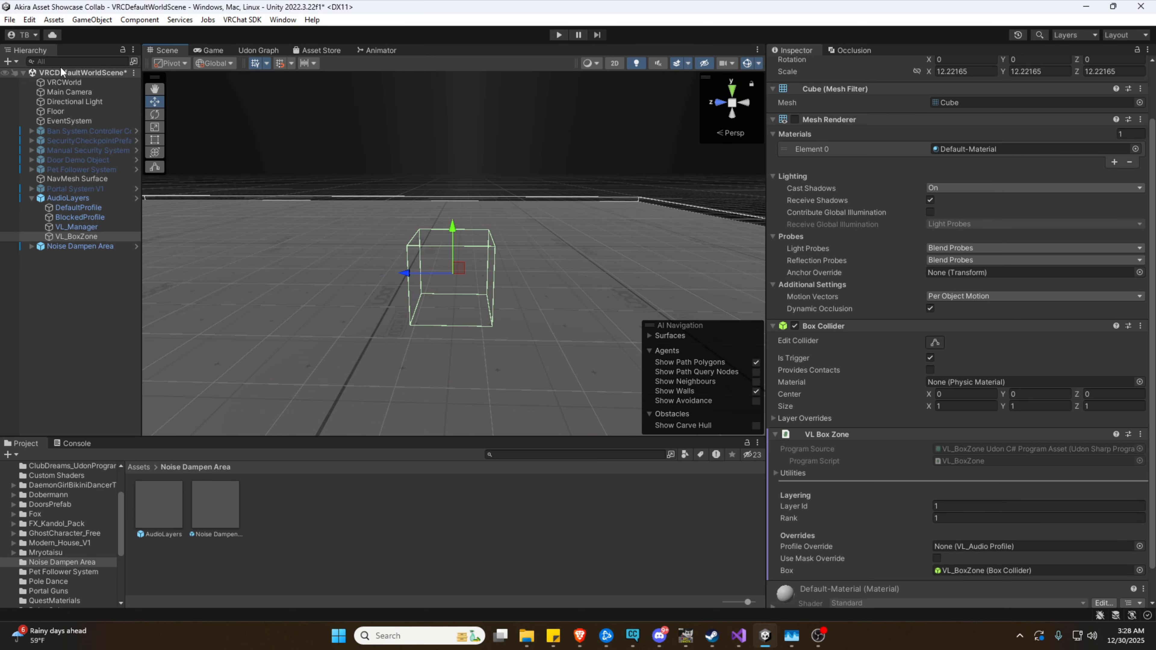
Create a new 3D Cube and move it along Z to -49.94
{"action": "left_click", "coordinate": [9, 62]}
{"action": "mouse_move", "coordinate": [49, 118]}
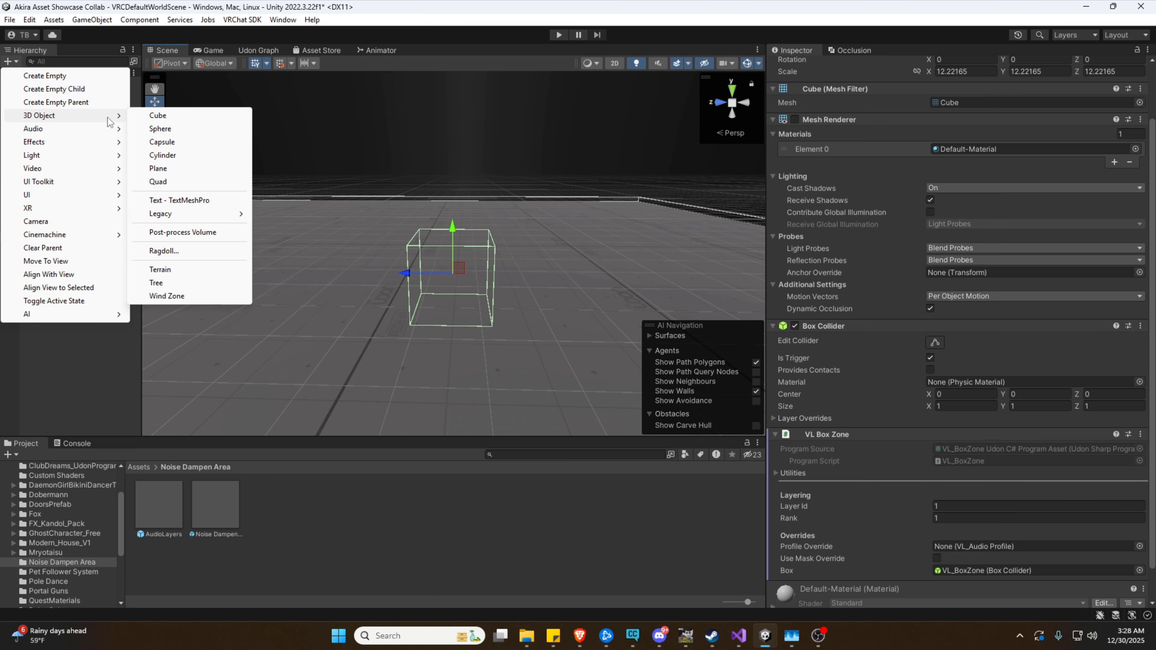
{"action": "left_click", "coordinate": [157, 117]}
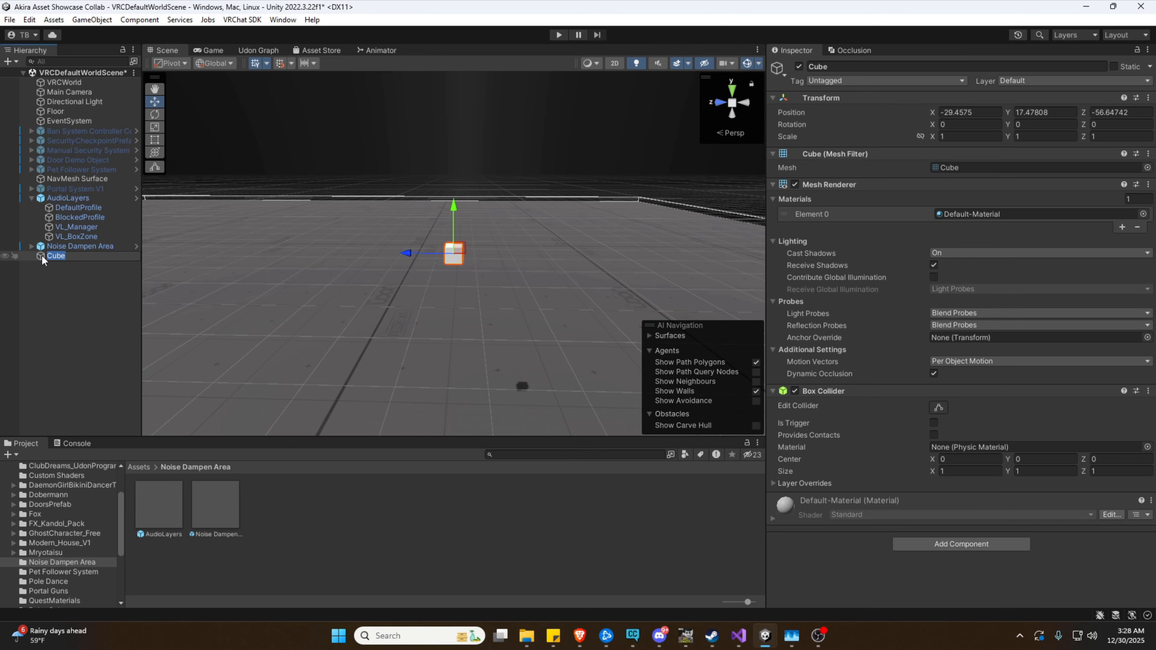
{"action": "left_click_drag", "start_coordinate": [41, 255], "coordinate": [43, 278]}
{"action": "left_click_drag", "start_coordinate": [420, 257], "coordinate": [639, 200]}
Scale the Cube uniformly to about 6.09 and lower it to height 8.32
{"action": "key", "text": "r"}
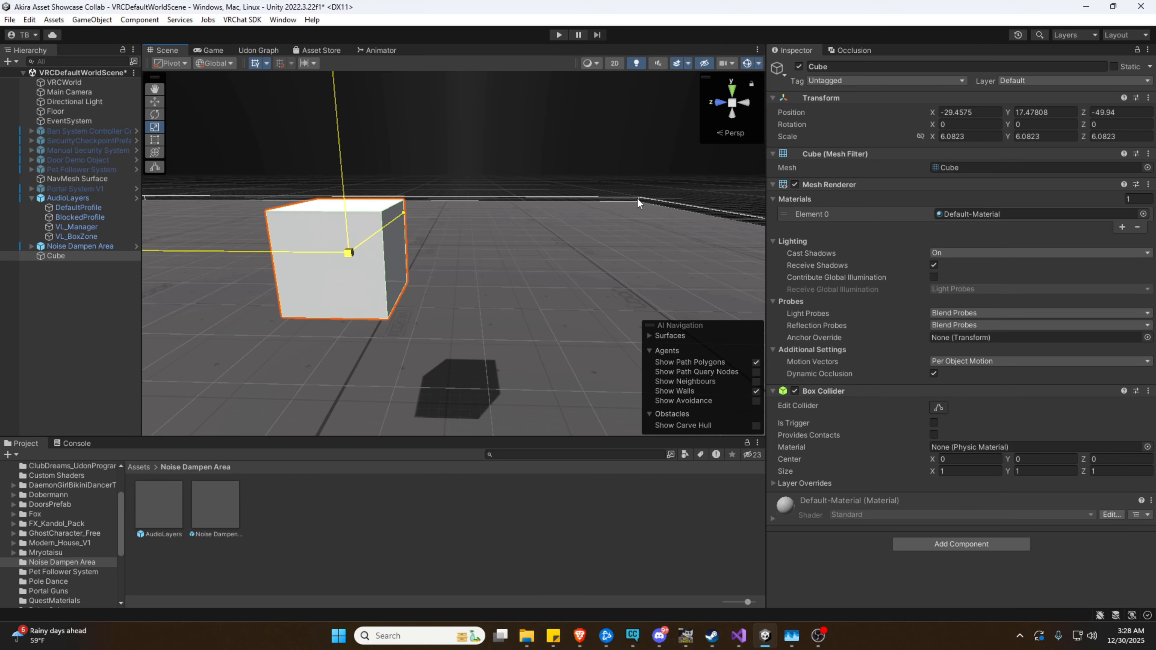
{"action": "right_click_drag", "start_coordinate": [639, 199], "coordinate": [584, 227]}
{"action": "key", "text": "w"}
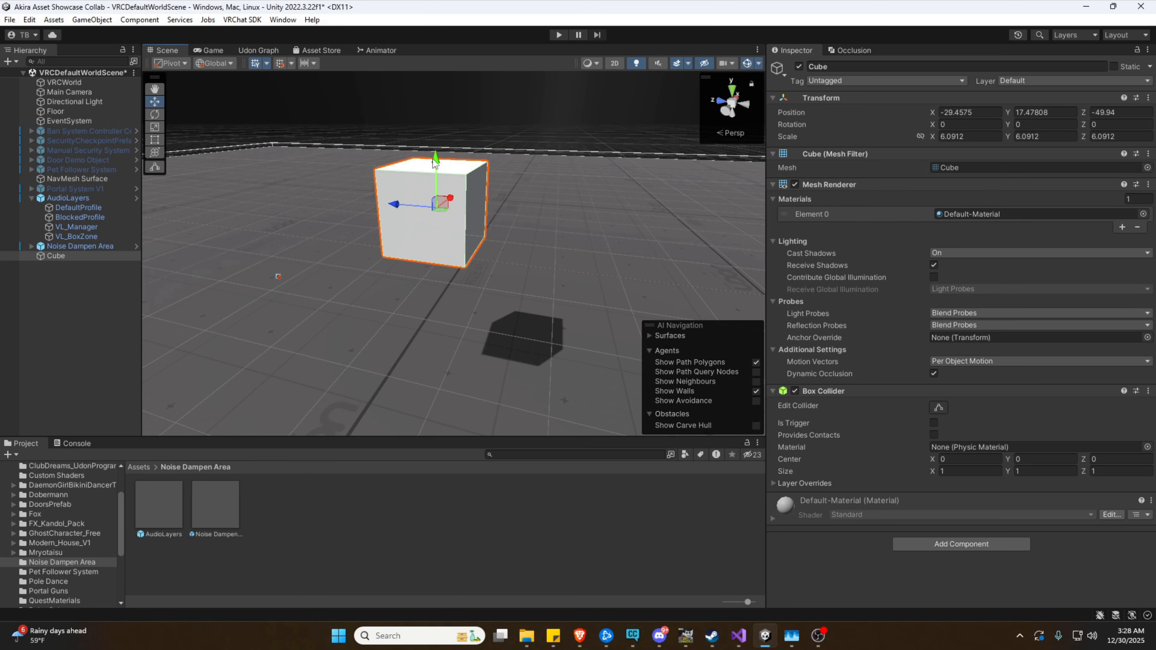
{"action": "left_click_drag", "start_coordinate": [433, 159], "coordinate": [431, 264]}
{"action": "right_click_drag", "start_coordinate": [508, 229], "coordinate": [531, 248]}
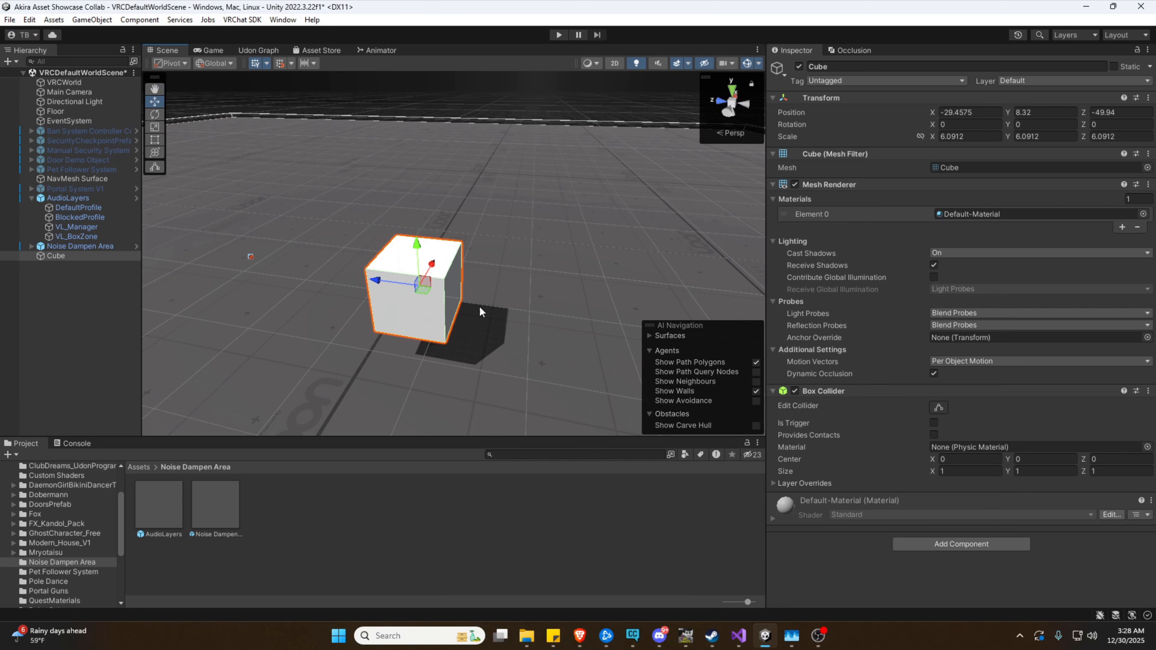
{"action": "left_click", "coordinate": [76, 237]}
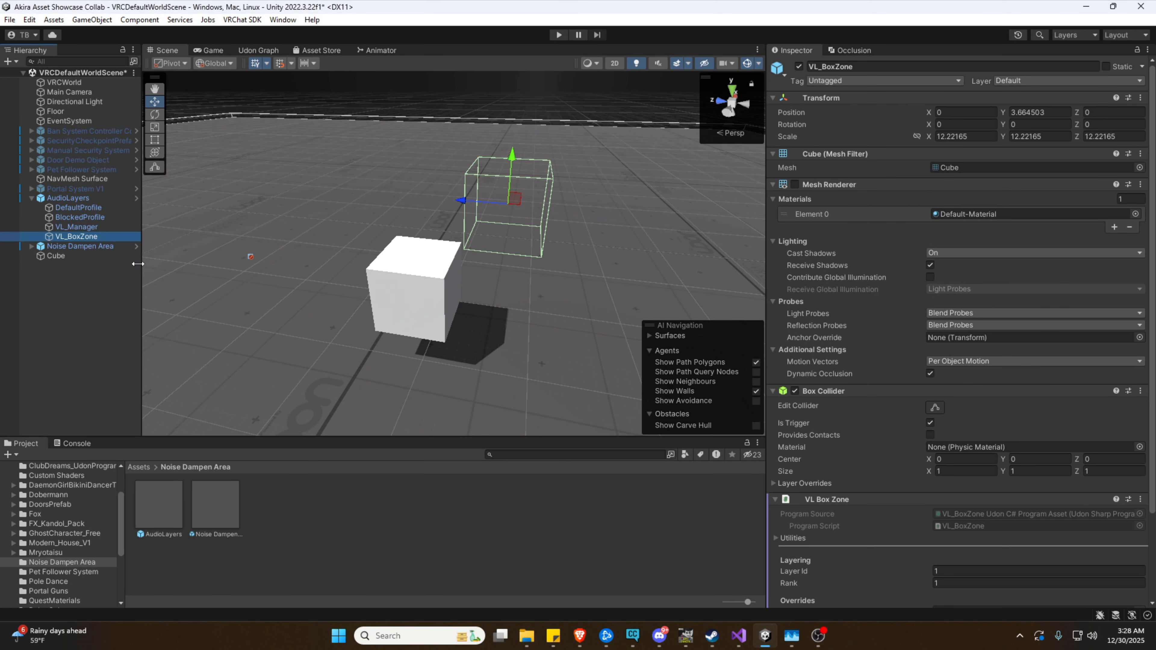
Copy VL_BoxZone's VL Box Zone component and paste it onto the Cube as new
{"action": "scroll", "coordinate": [867, 487], "scroll_direction": "down", "scroll_amount": 5}
{"action": "right_click", "coordinate": [841, 396]}
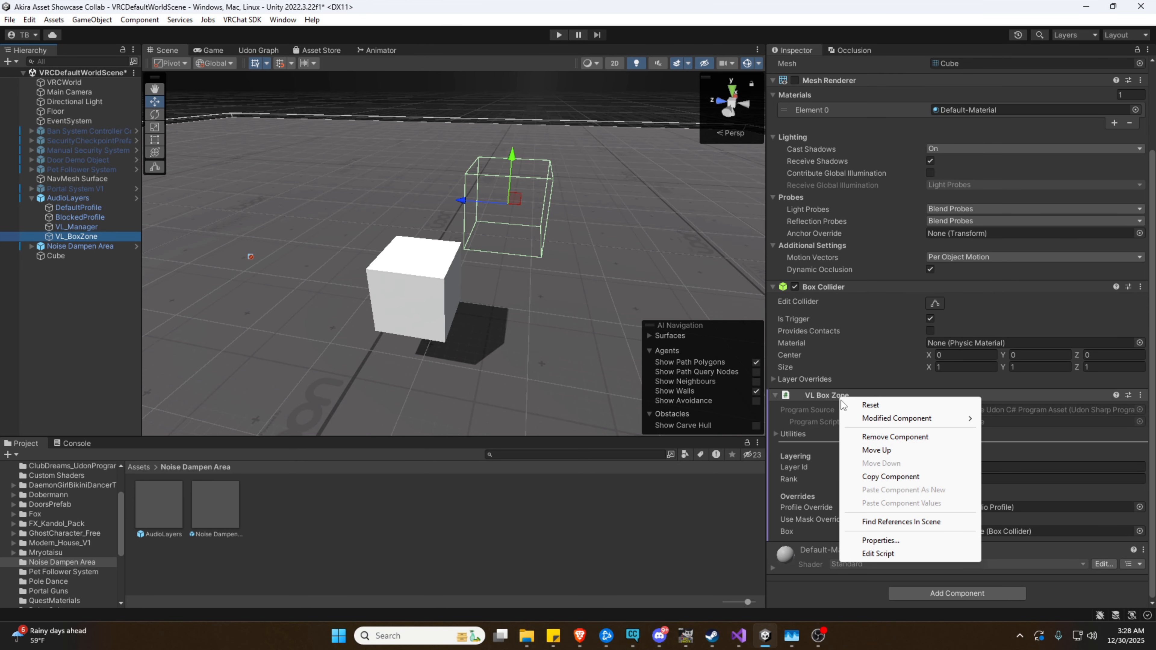
{"action": "left_click", "coordinate": [890, 477]}
{"action": "left_click", "coordinate": [37, 256]}
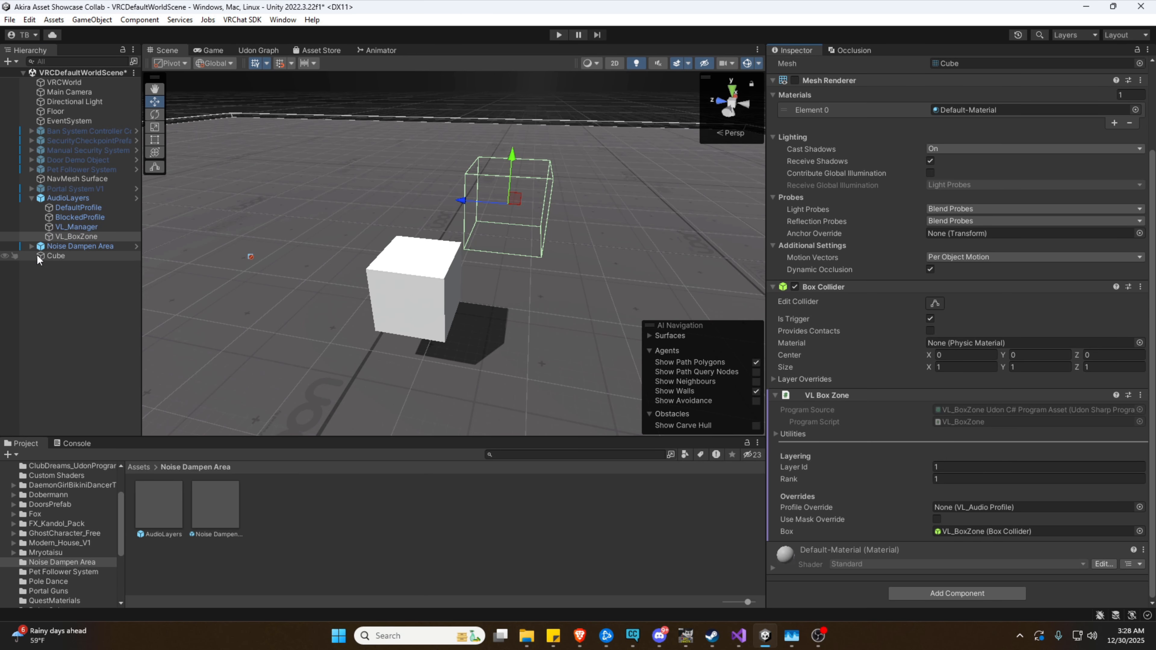
{"action": "right_click", "coordinate": [837, 391]}
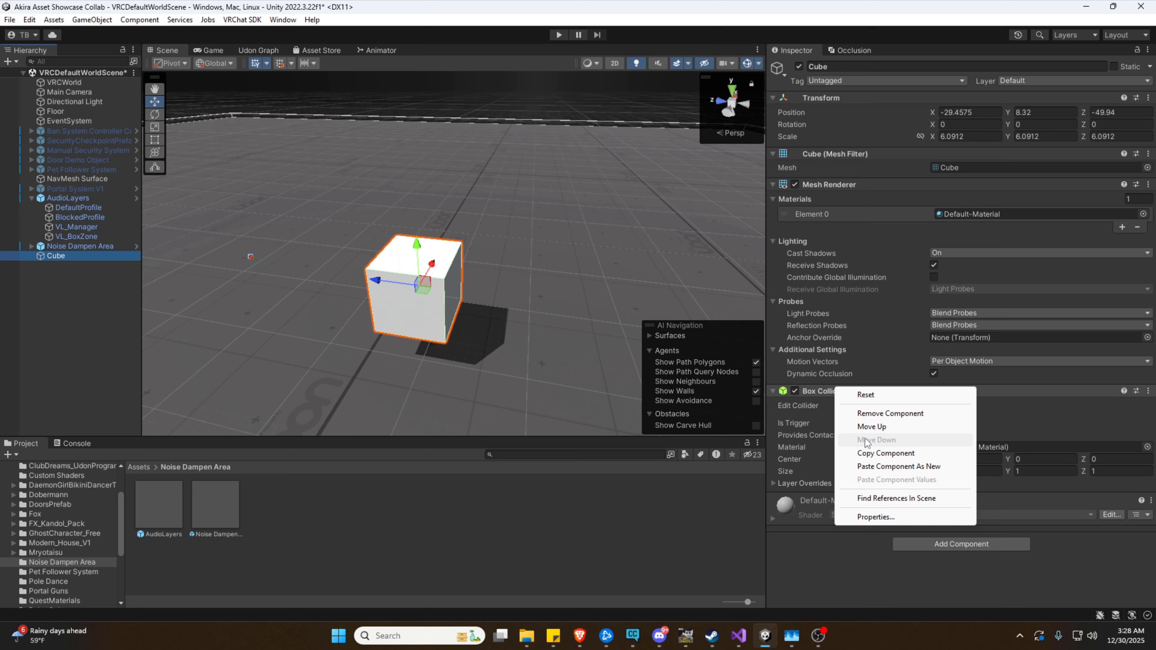
{"action": "left_click", "coordinate": [871, 466]}
Point the Cube's VL Box Zone Box field at its own Box Collider, then check VL_Manager's zones
{"action": "scroll", "coordinate": [871, 469], "scroll_direction": "down", "scroll_amount": 5}
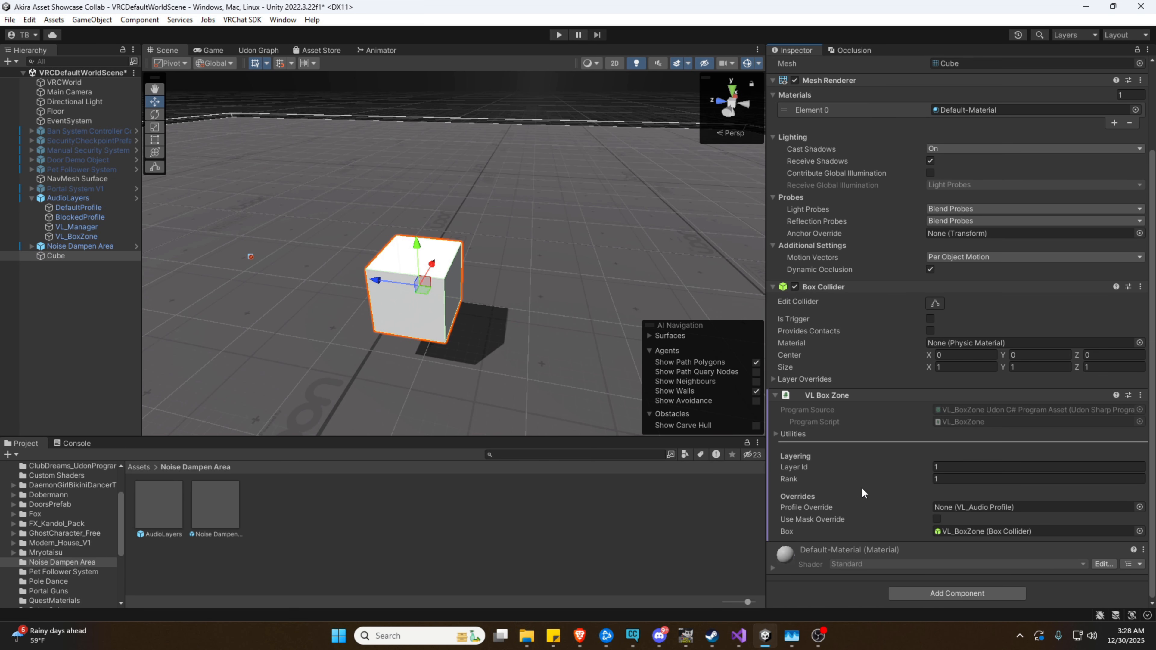
{"action": "right_click_drag", "start_coordinate": [616, 380], "coordinate": [593, 284]}
{"action": "key", "text": "q"}
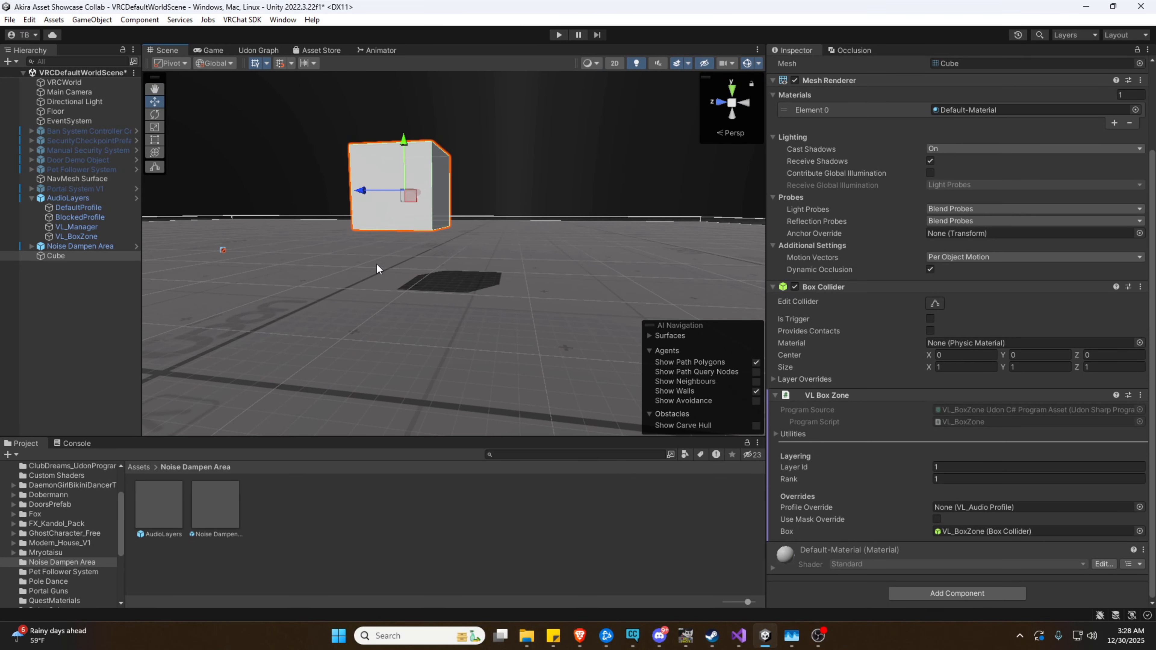
{"action": "left_click", "coordinate": [971, 529]}
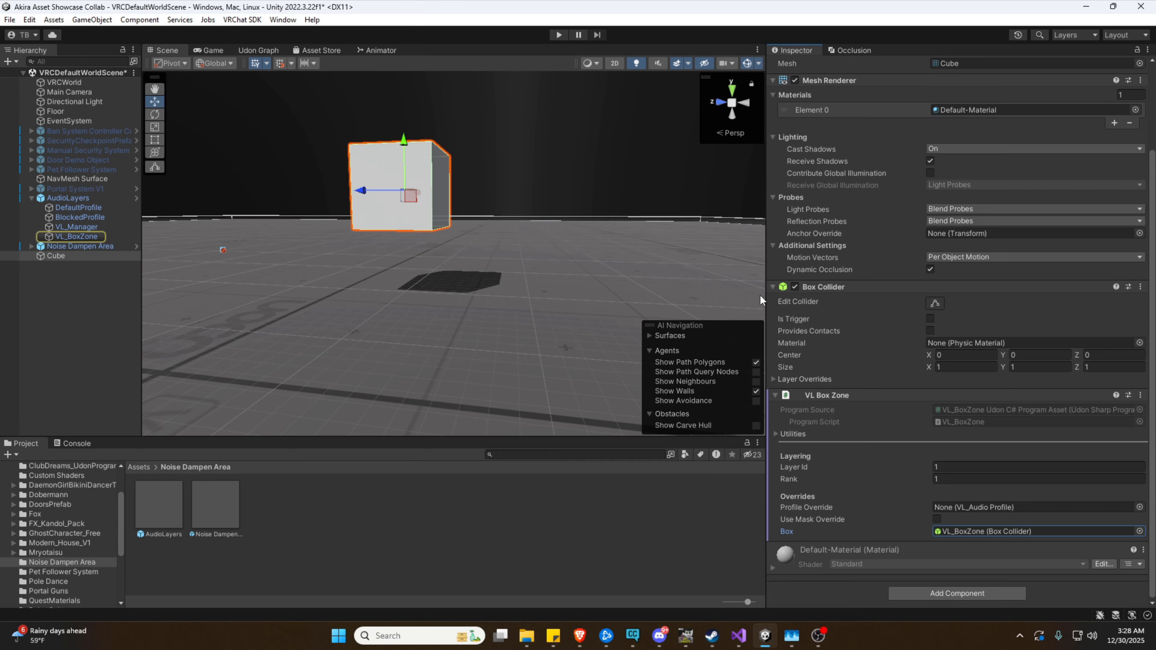
{"action": "left_click_drag", "start_coordinate": [838, 286], "coordinate": [974, 535]}
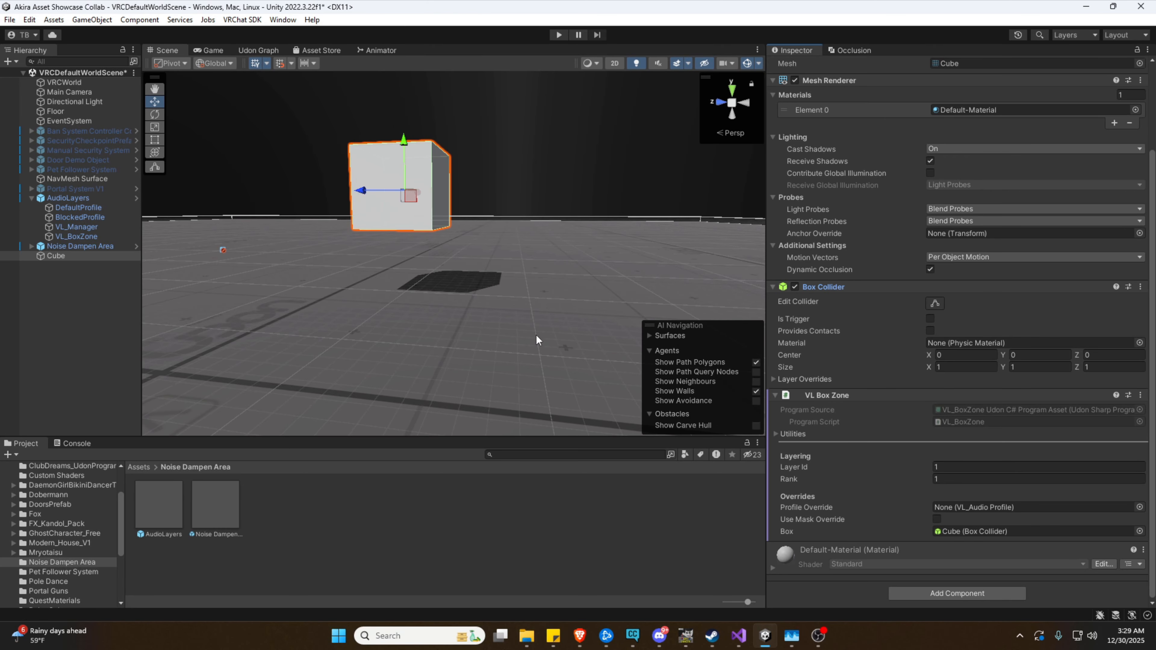
{"action": "mouse_move", "coordinate": [537, 336]}
{"action": "right_mouse_down"}
{"action": "mouse_move", "coordinate": [580, 331]}
{"action": "mouse_move", "coordinate": [542, 343]}
{"action": "right_mouse_up"}
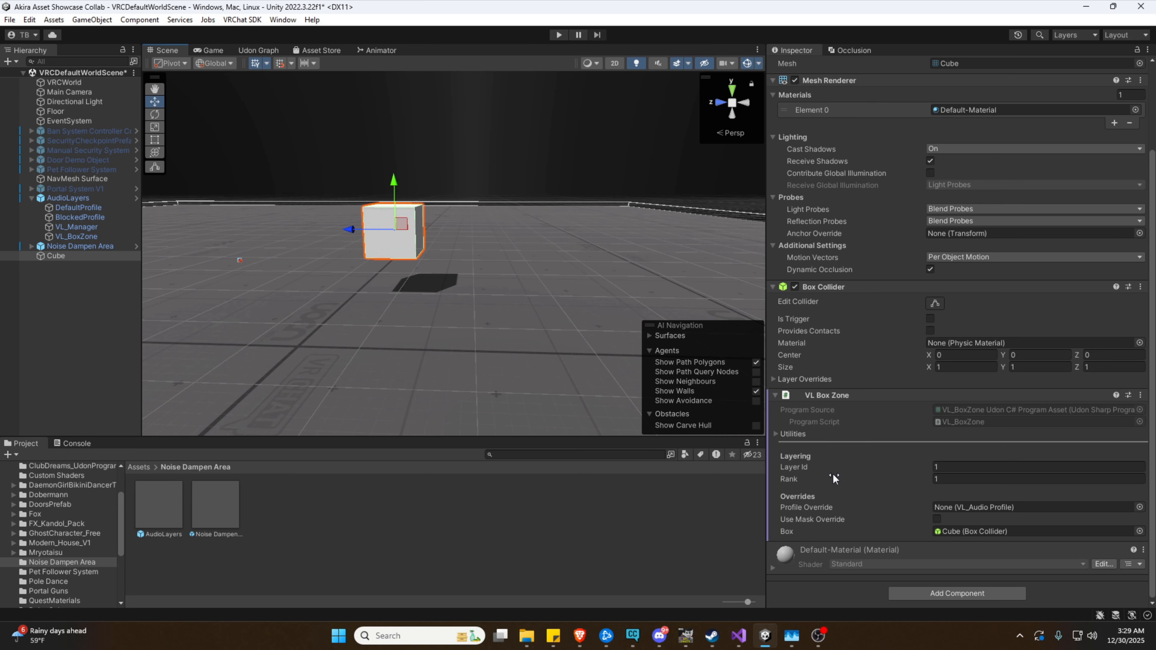
{"action": "left_click", "coordinate": [93, 239]}
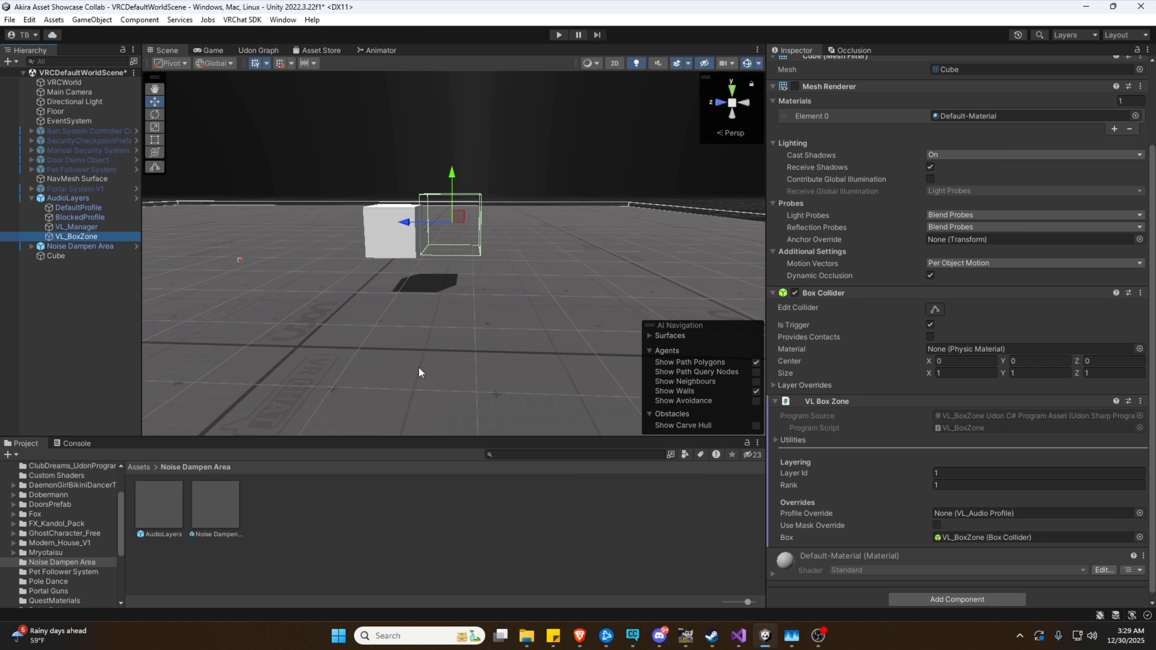
{"action": "left_click", "coordinate": [77, 227]}
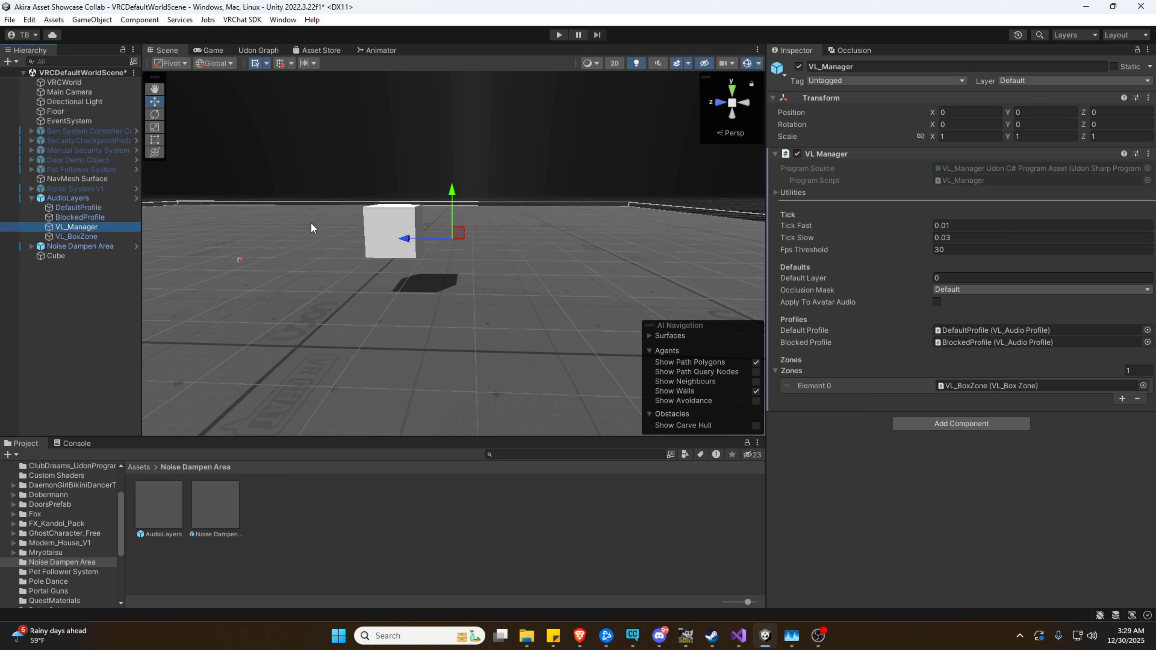
Compare the Cube's VL Box Zone settings against VL_BoxZone's by switching between them
{"action": "left_click", "coordinate": [57, 256]}
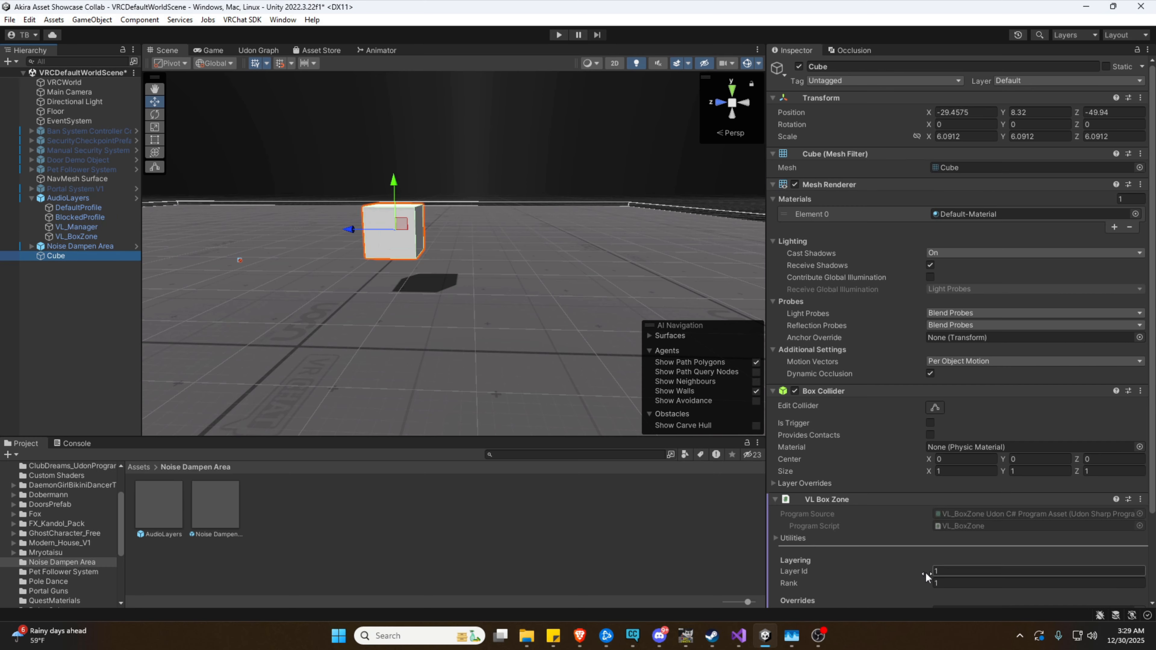
{"action": "left_click", "coordinate": [71, 237]}
{"action": "left_click", "coordinate": [59, 253]}
{"action": "left_click", "coordinate": [64, 238]}
{"action": "left_click", "coordinate": [55, 256]}
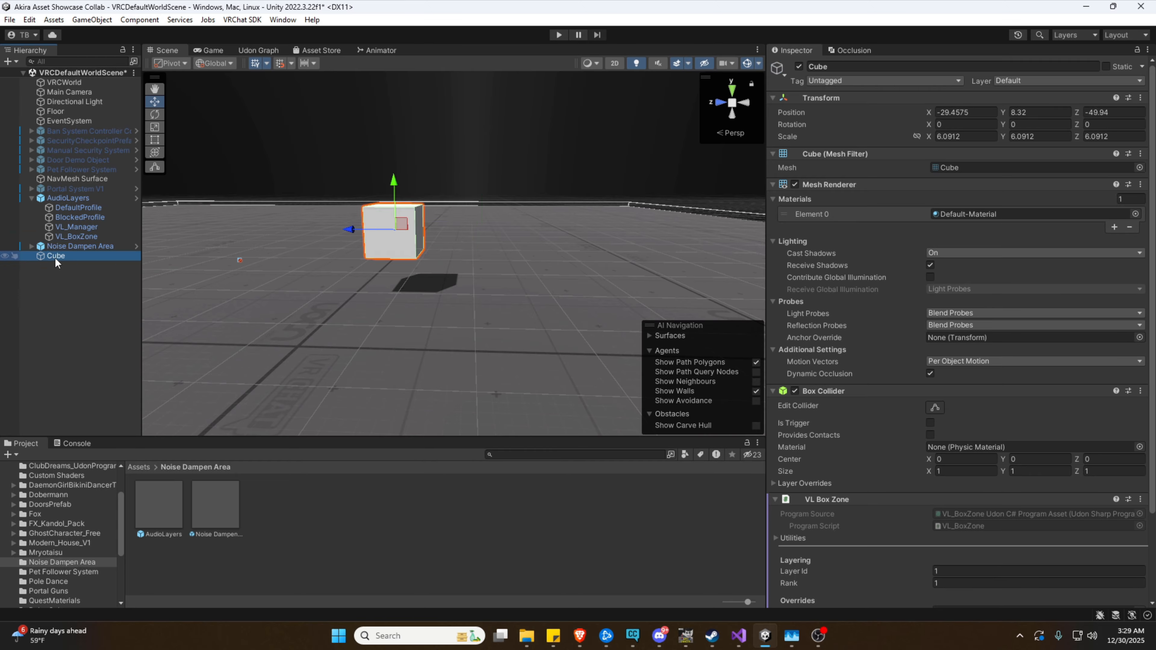
{"action": "left_click", "coordinate": [71, 236]}
{"action": "left_click", "coordinate": [55, 256]}
{"action": "left_click", "coordinate": [76, 237]}
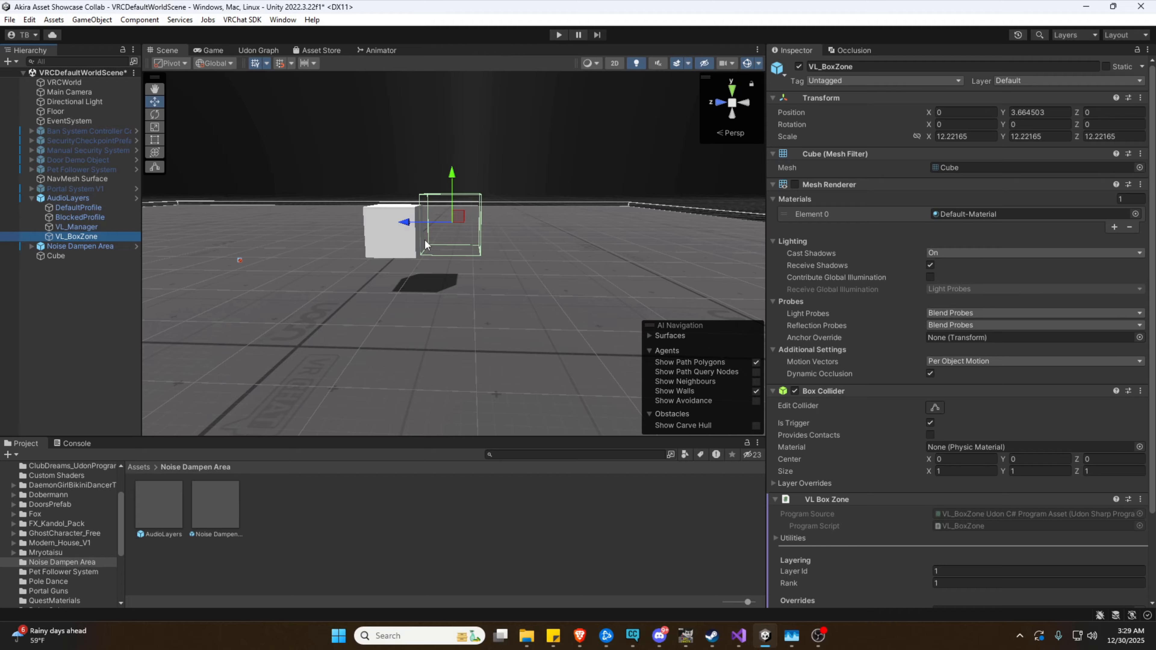
{"action": "left_click", "coordinate": [82, 256]}
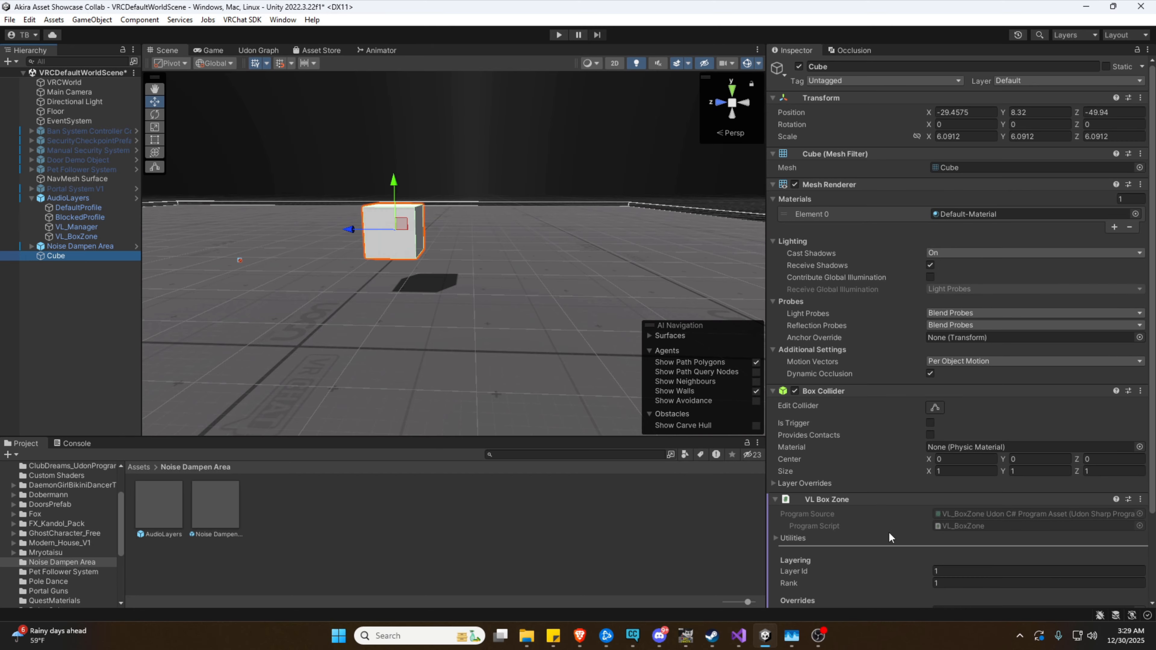
Set the Cube's VL Box Zone Layer Id to 2 and recheck VL_BoxZone's layer 1
{"action": "left_click", "coordinate": [954, 570]}
{"action": "type", "text": "23"}
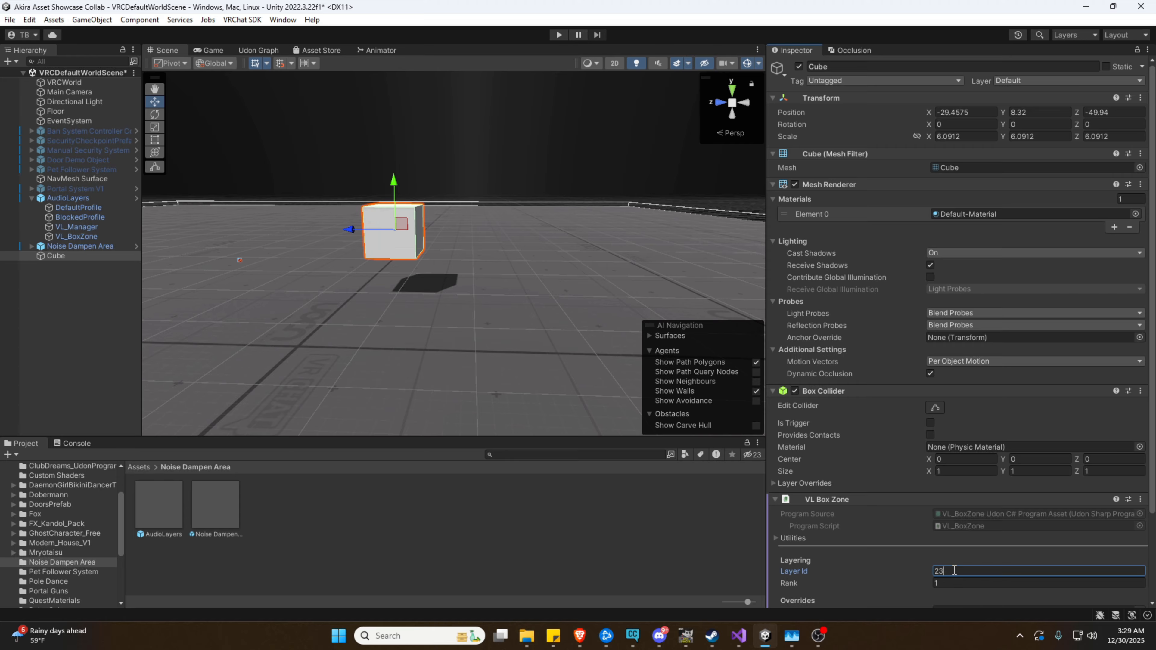
{"action": "key", "text": "BackSpace"}
{"action": "left_click", "coordinate": [77, 236]}
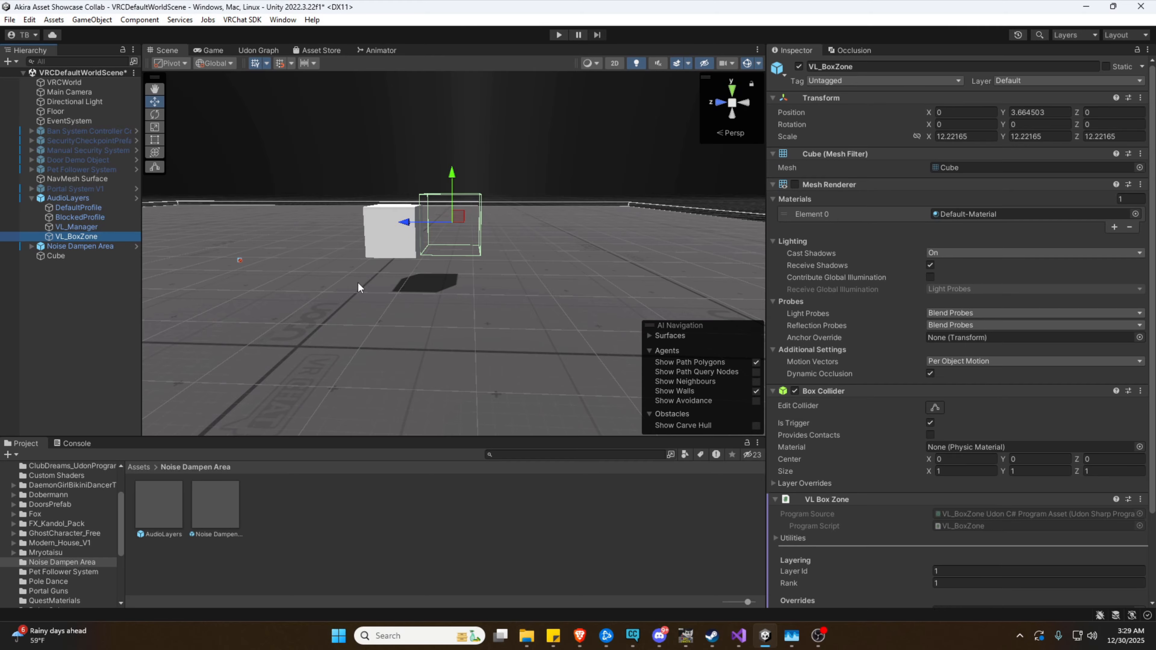
{"action": "left_click", "coordinate": [119, 257]}
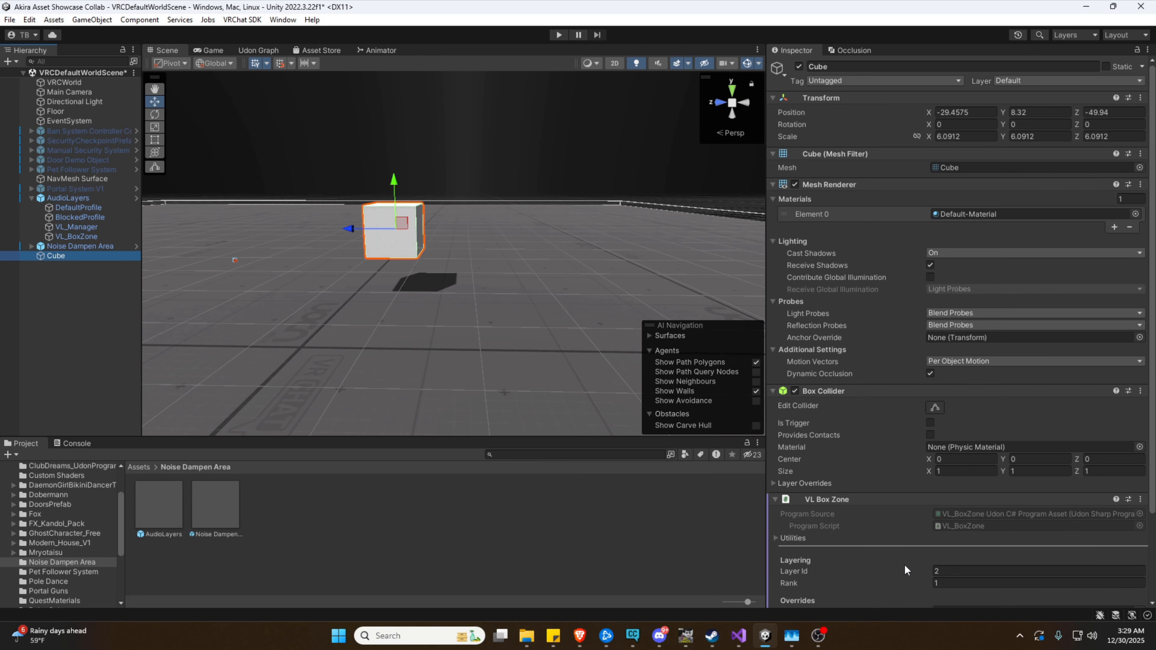
Frame the Cube and multi-select it together with VL_BoxZone in the Hierarchy
{"action": "scroll", "coordinate": [904, 564], "scroll_direction": "down", "scroll_amount": 3}
{"action": "left_click", "coordinate": [104, 238]}
{"action": "right_click_drag", "start_coordinate": [455, 291], "coordinate": [150, 264]}
{"action": "left_click", "coordinate": [87, 255], "text": "ctrl"}
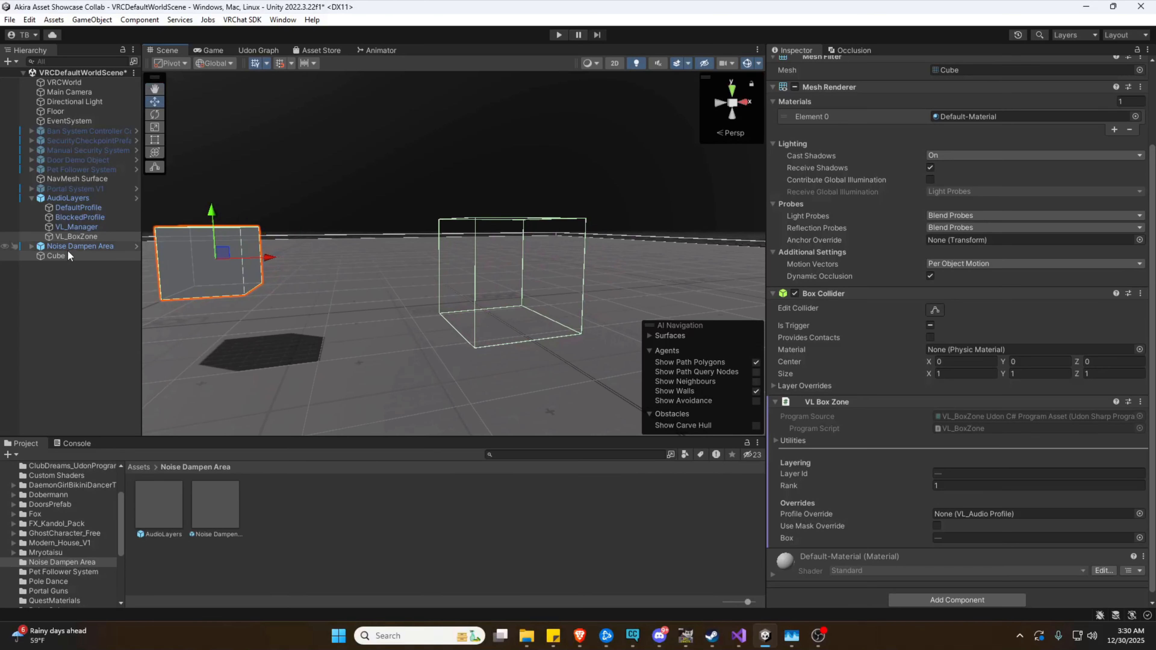
{"action": "left_click", "coordinate": [67, 249]}
{"action": "left_click", "coordinate": [65, 255]}
{"action": "key", "text": "f"}
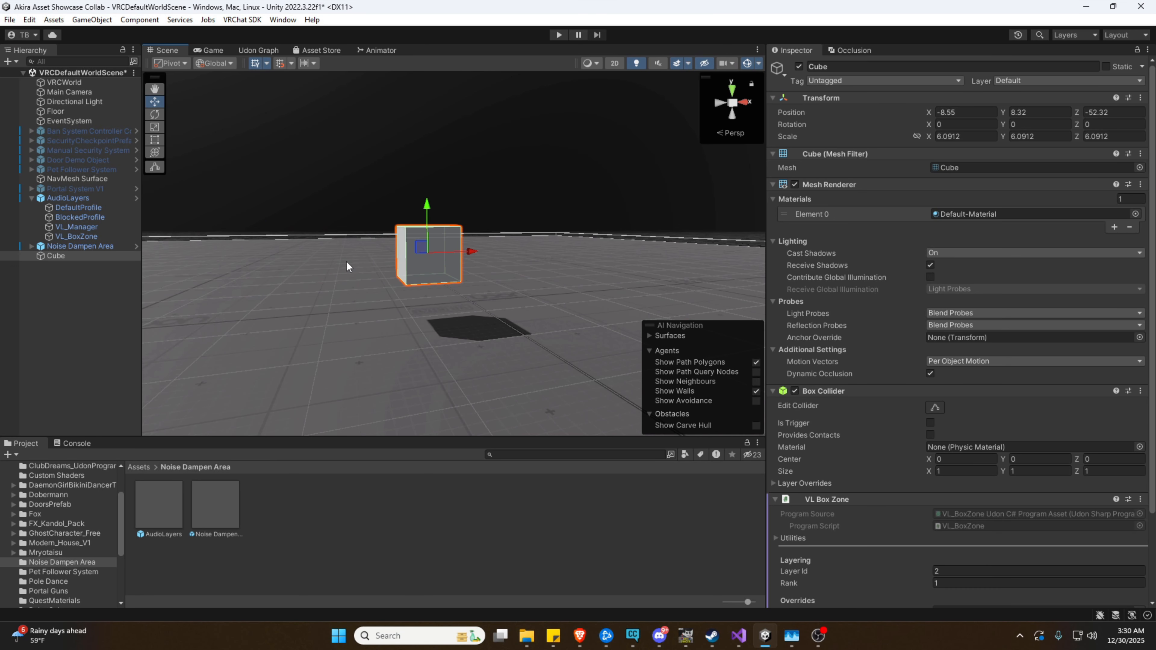
{"action": "left_click", "coordinate": [89, 236], "text": "ctrl"}
{"action": "right_click_drag", "start_coordinate": [300, 272], "coordinate": [348, 395]}
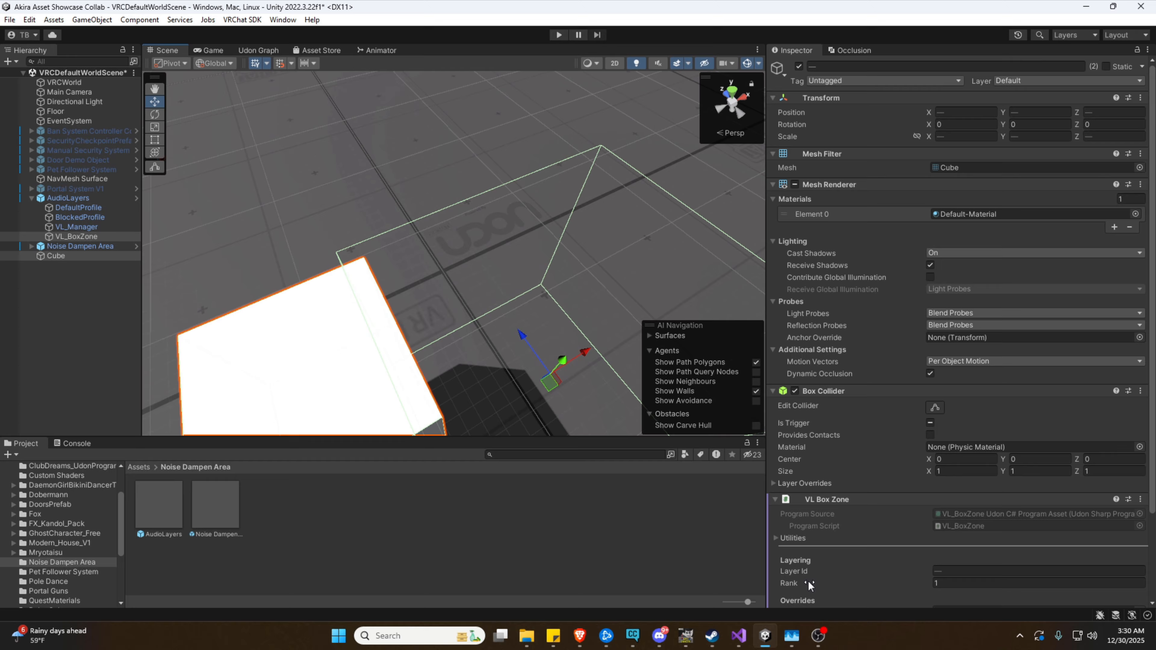
Set the shared VL Box Zone Rank to 2 for the Cube and VL_BoxZone
{"action": "left_click_drag", "start_coordinate": [516, 344], "coordinate": [450, 208], "text": "alt"}
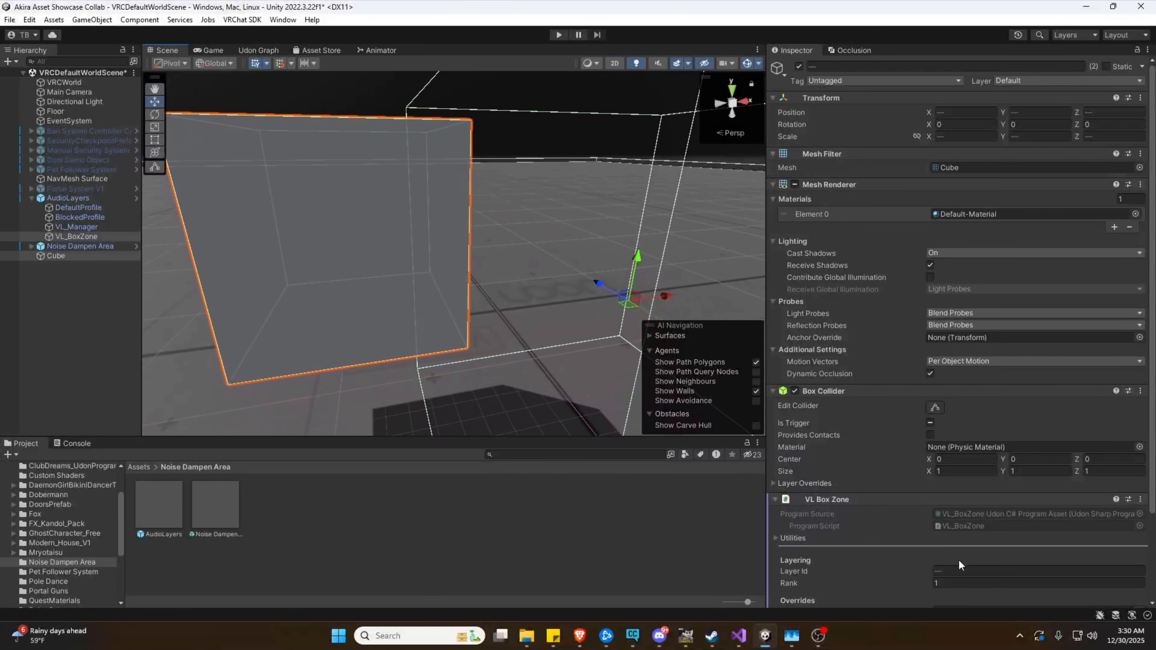
{"action": "left_click", "coordinate": [951, 583]}
{"action": "type", "text": "32"}
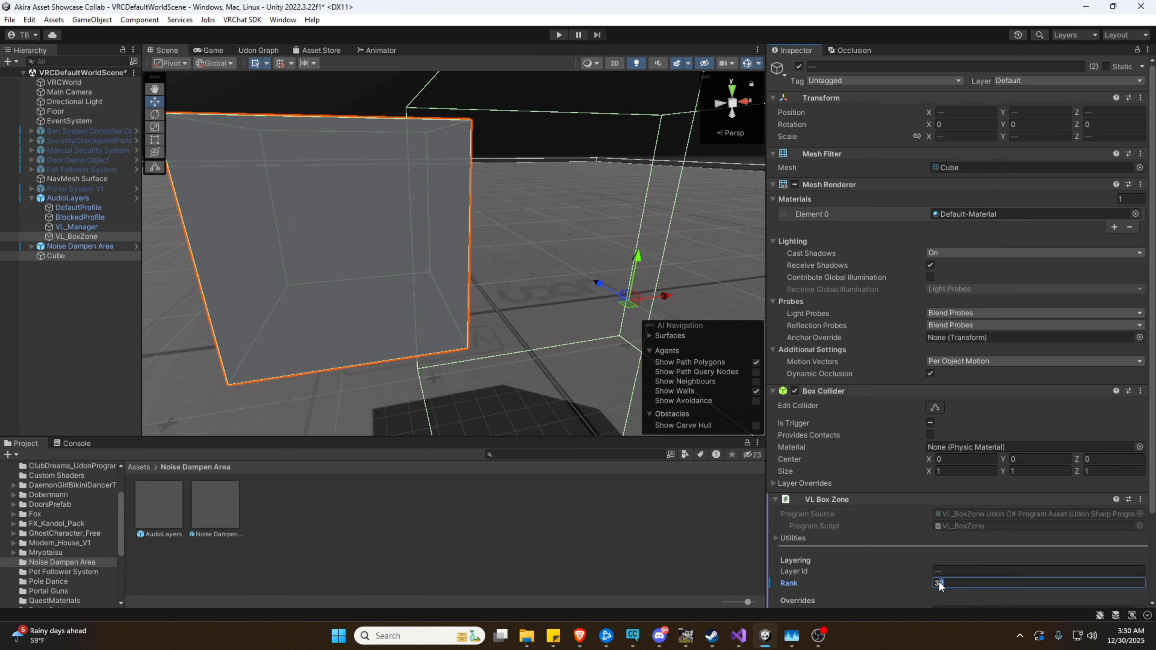
{"action": "key", "text": "BackSpace"}
Check VL_BoxZone's Rank value, then fly the camera around the Cube to view its sides
{"action": "double_click", "coordinate": [54, 256]}
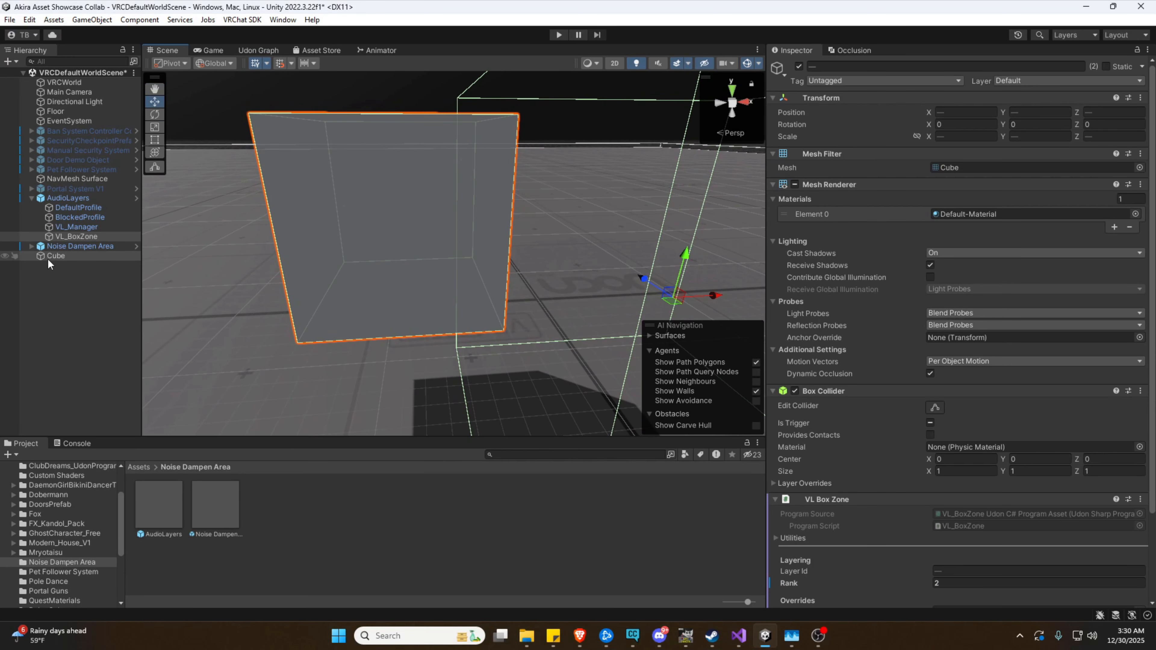
{"action": "left_click", "coordinate": [70, 237]}
{"action": "left_click", "coordinate": [951, 583]}
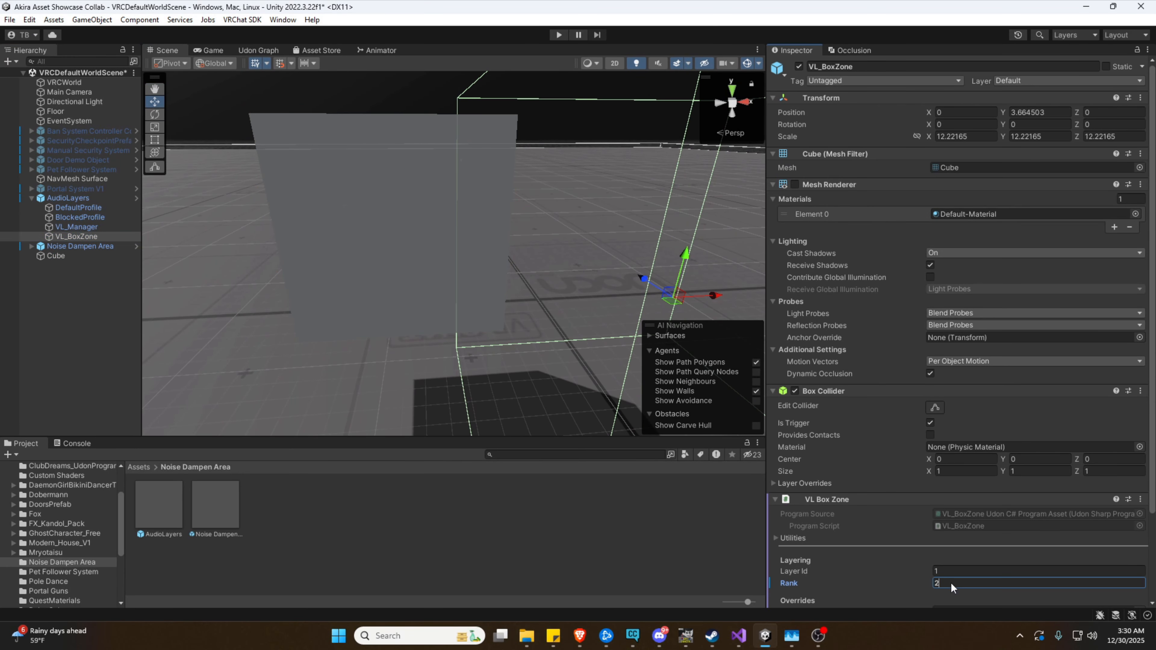
{"action": "left_click", "coordinate": [611, 358]}
{"action": "right_click_drag", "start_coordinate": [610, 358], "coordinate": [623, 365]}
{"action": "key", "text": "e"}
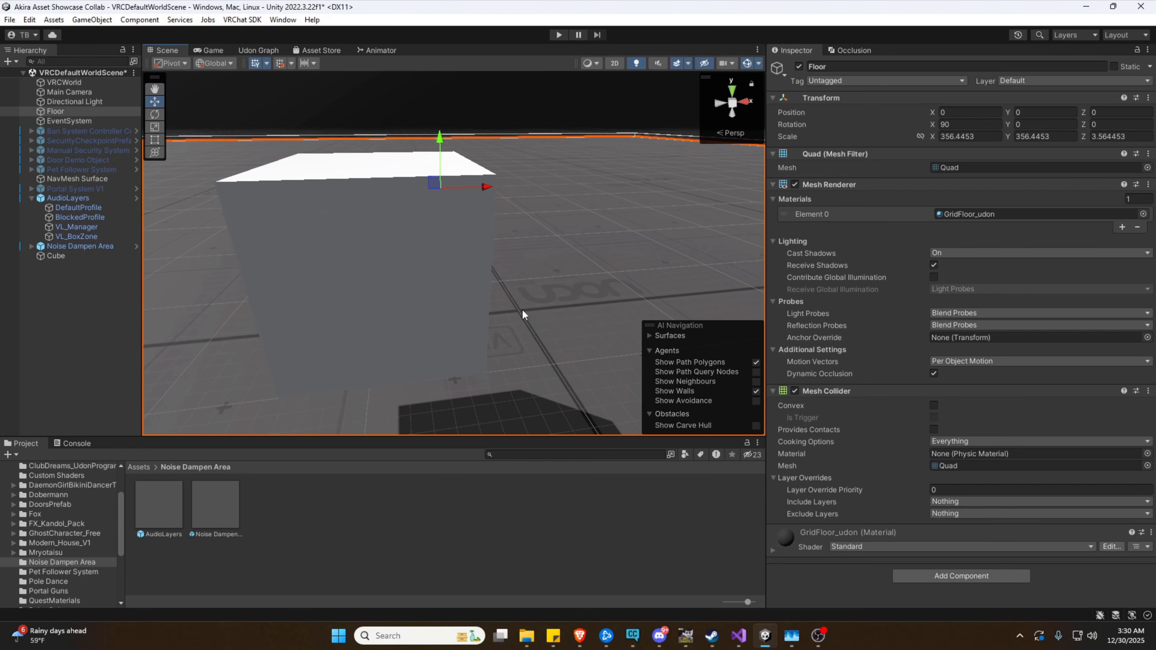
{"action": "left_click", "coordinate": [409, 238]}
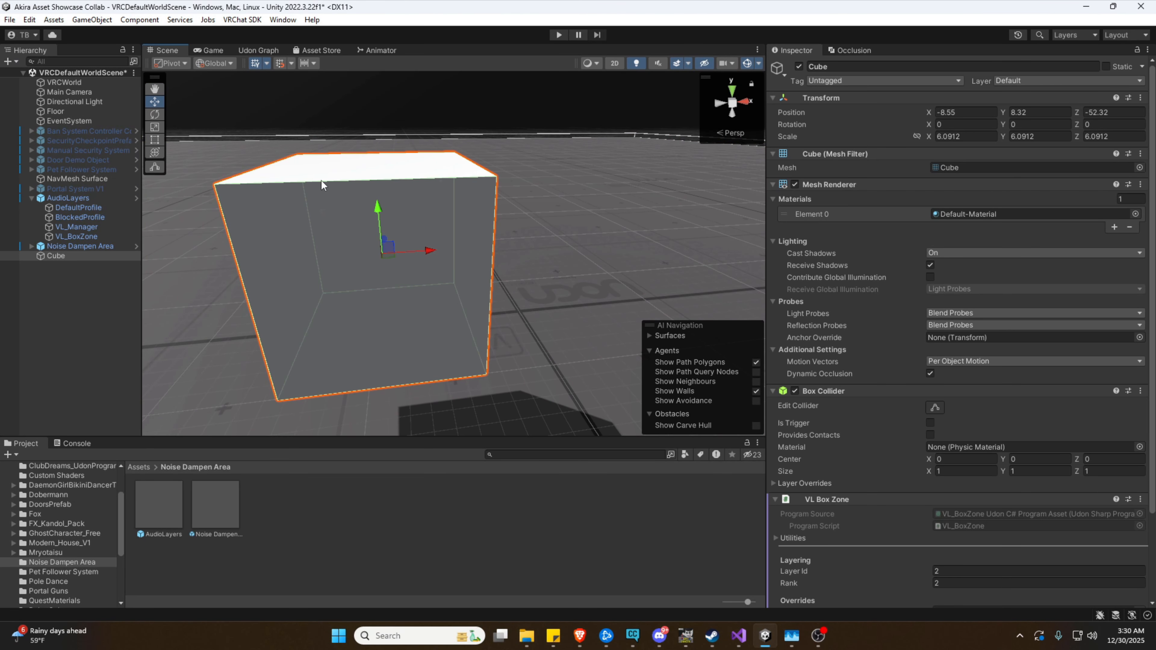
{"action": "key", "text": "a"}
{"action": "right_click_drag", "start_coordinate": [539, 268], "coordinate": [529, 242]}
{"action": "key", "text": "s"}
{"action": "key", "text": "q"}
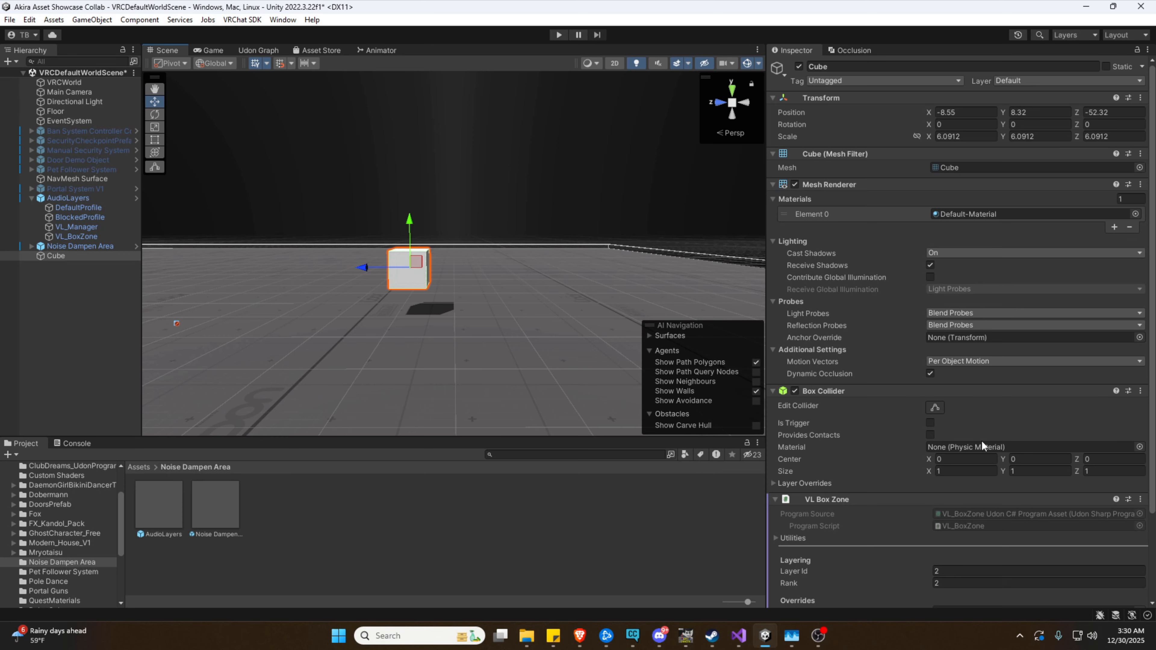
{"action": "scroll", "coordinate": [851, 501], "scroll_direction": "down", "scroll_amount": 3}
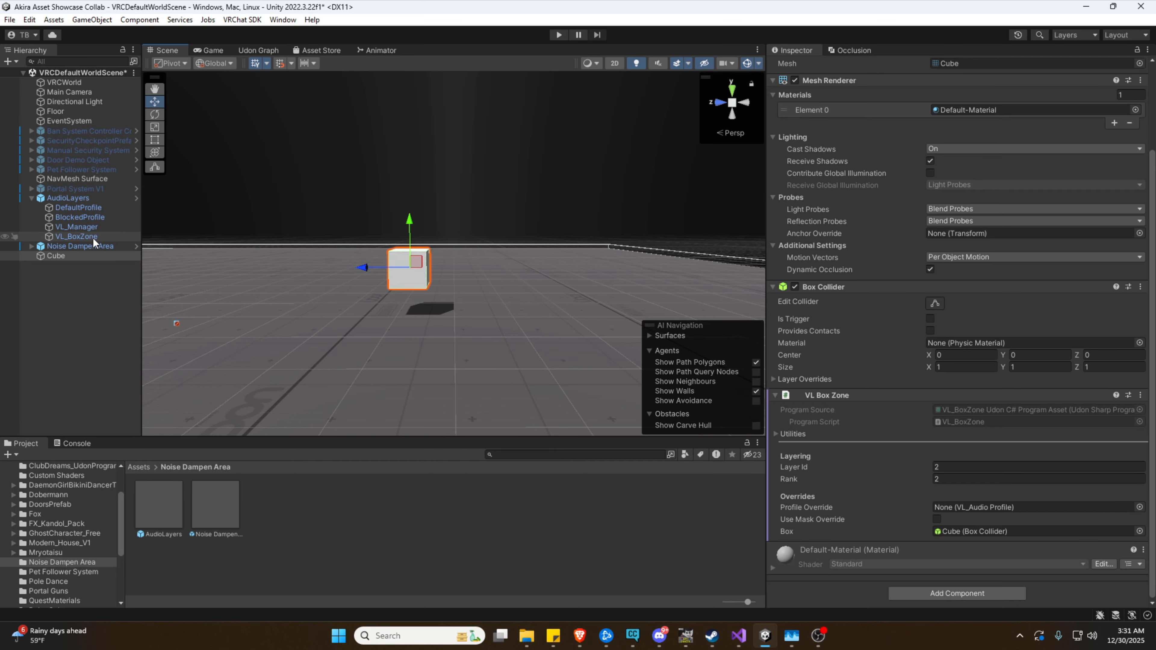
Drag the Cube and VL_BoxZone into VL_Manager's Zones list
{"action": "left_click", "coordinate": [94, 228]}
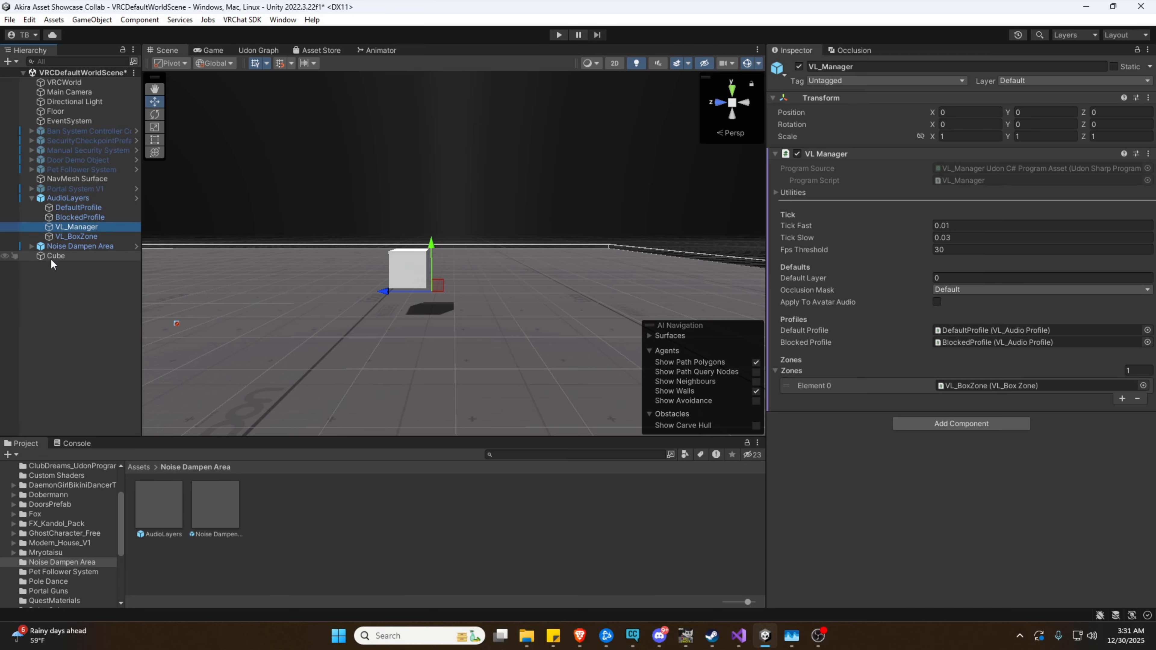
{"action": "left_click_drag", "start_coordinate": [53, 258], "coordinate": [819, 377]}
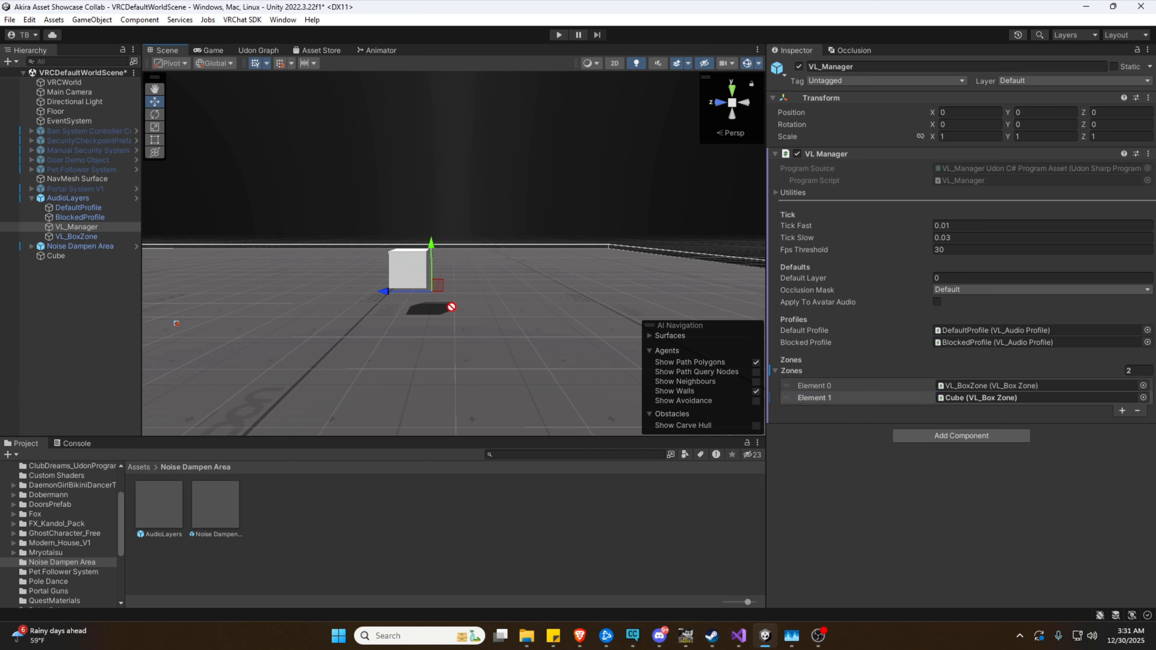
{"action": "left_click_drag", "start_coordinate": [805, 375], "coordinate": [804, 374]}
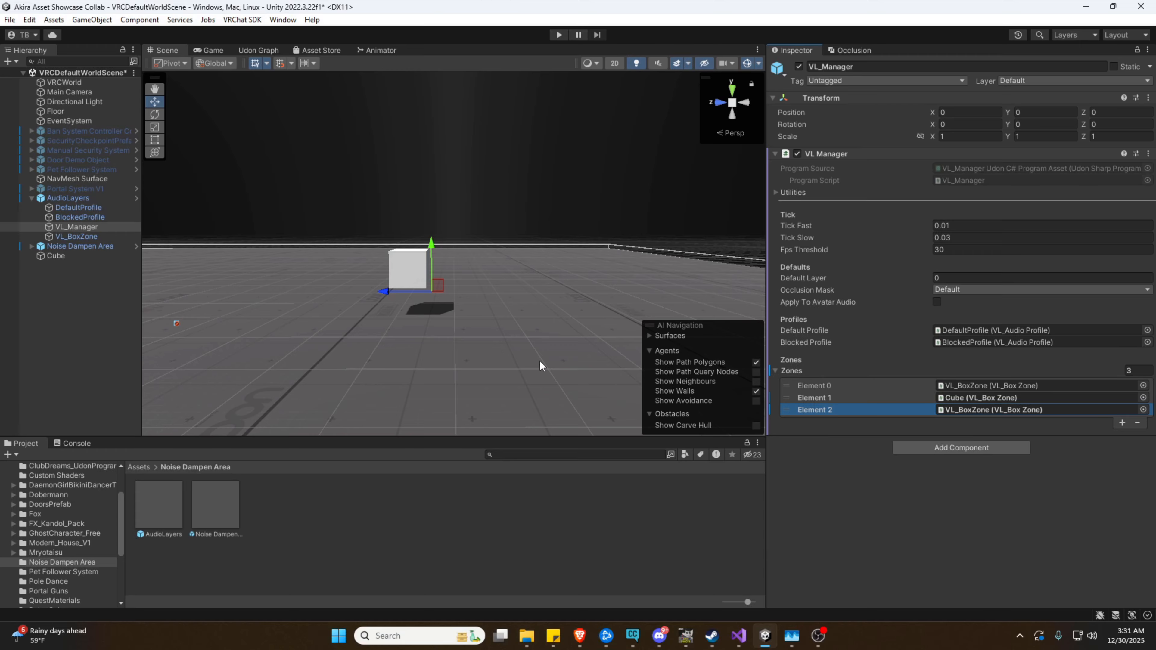
{"action": "left_click_drag", "start_coordinate": [76, 236], "coordinate": [799, 373]}
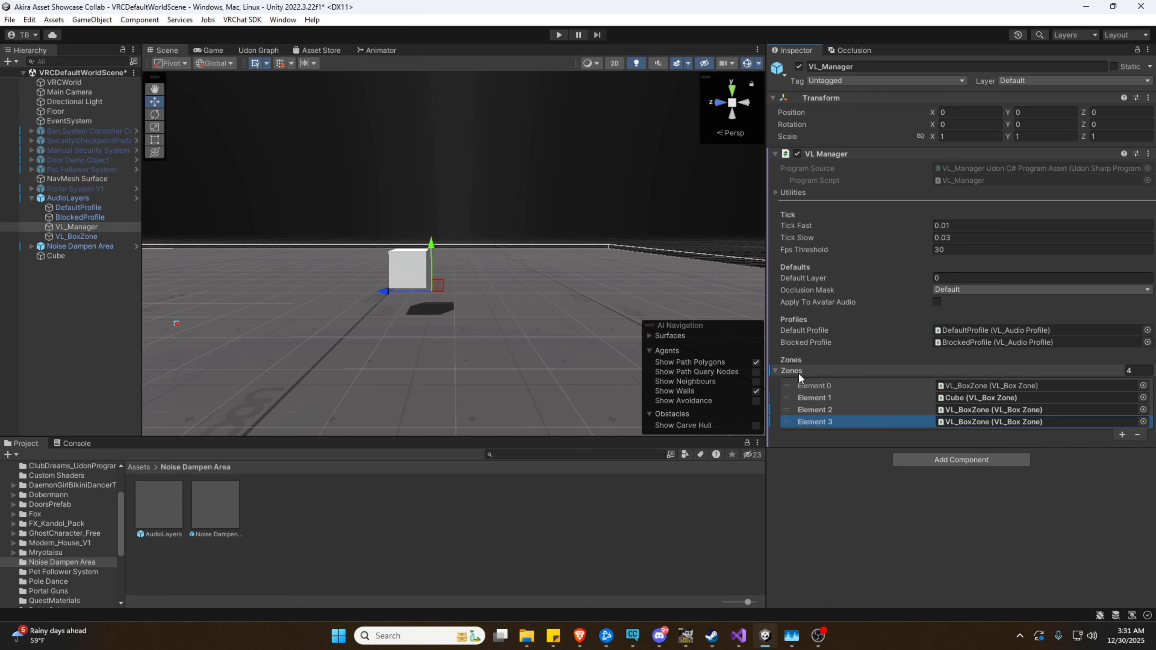
{"action": "left_click_drag", "start_coordinate": [76, 235], "coordinate": [814, 375]}
Remove the three extra Zones entries, leaving VL_BoxZone and Cube, then view the profiles
{"action": "left_click", "coordinate": [1138, 448]}
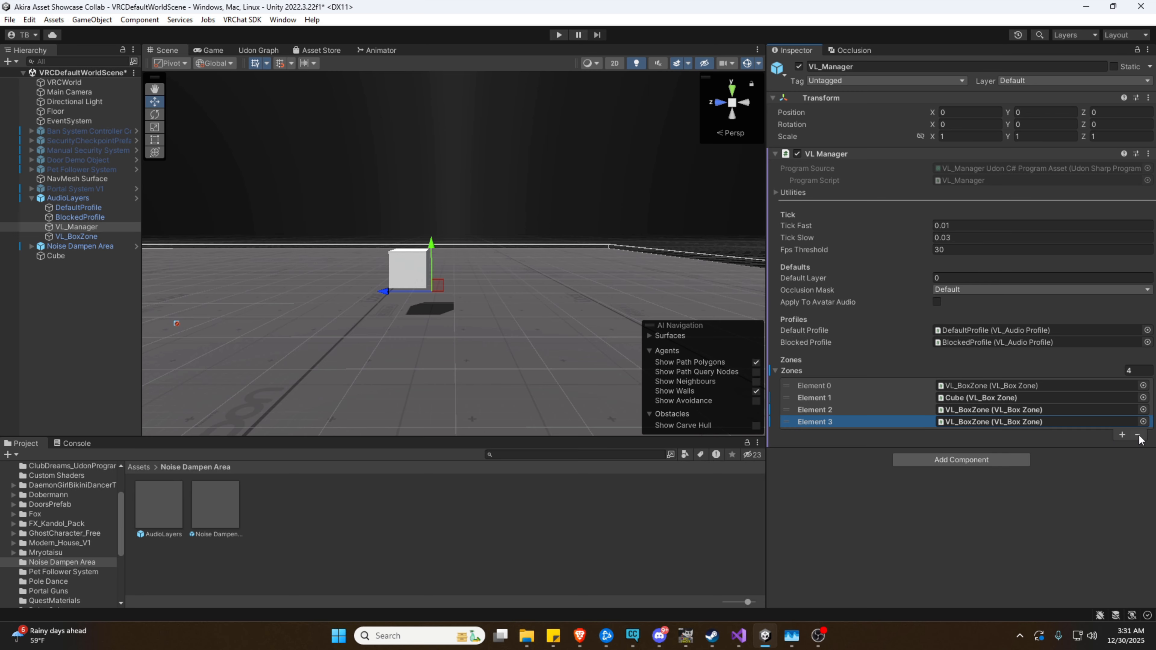
{"action": "left_click", "coordinate": [1139, 436]}
{"action": "left_click", "coordinate": [1139, 424]}
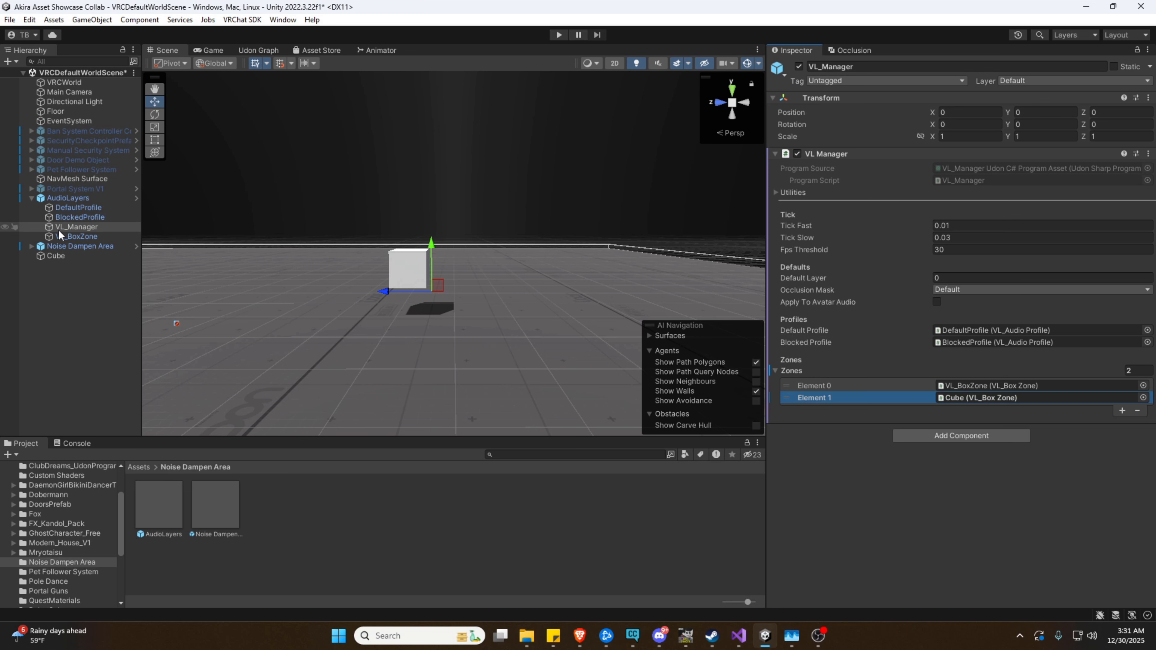
{"action": "left_click", "coordinate": [78, 217]}
{"action": "left_click", "coordinate": [79, 211]}
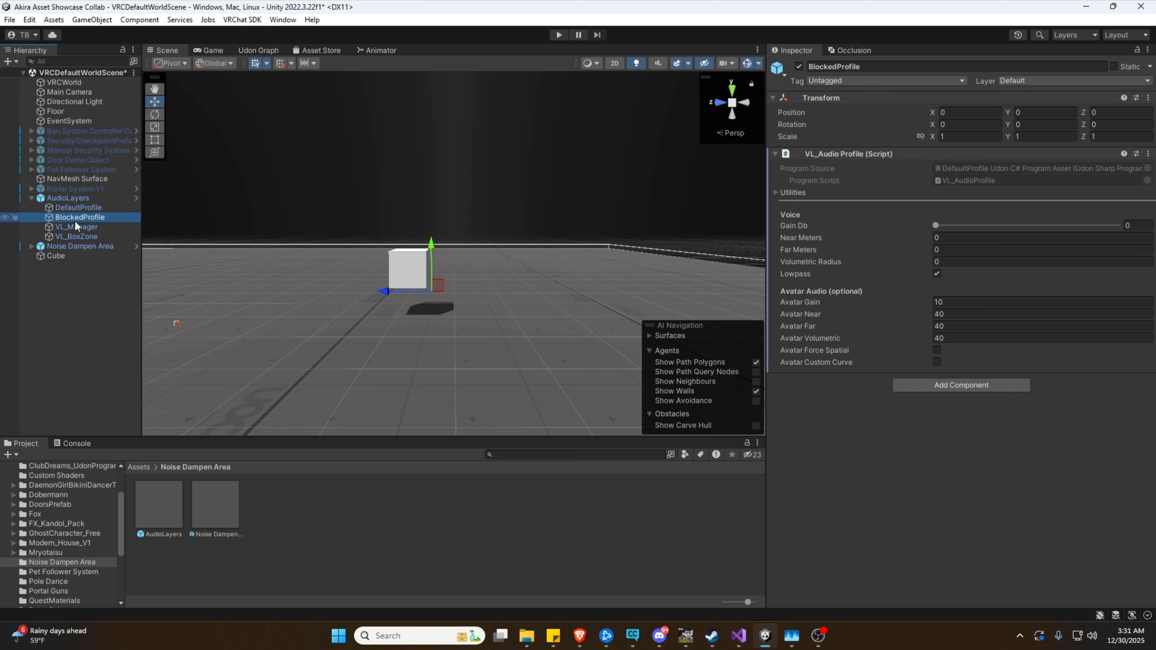
Compare DefaultProfile's and BlockedProfile's voice settings after viewing VL_Manager
{"action": "left_click", "coordinate": [74, 226]}
{"action": "left_click", "coordinate": [81, 209]}
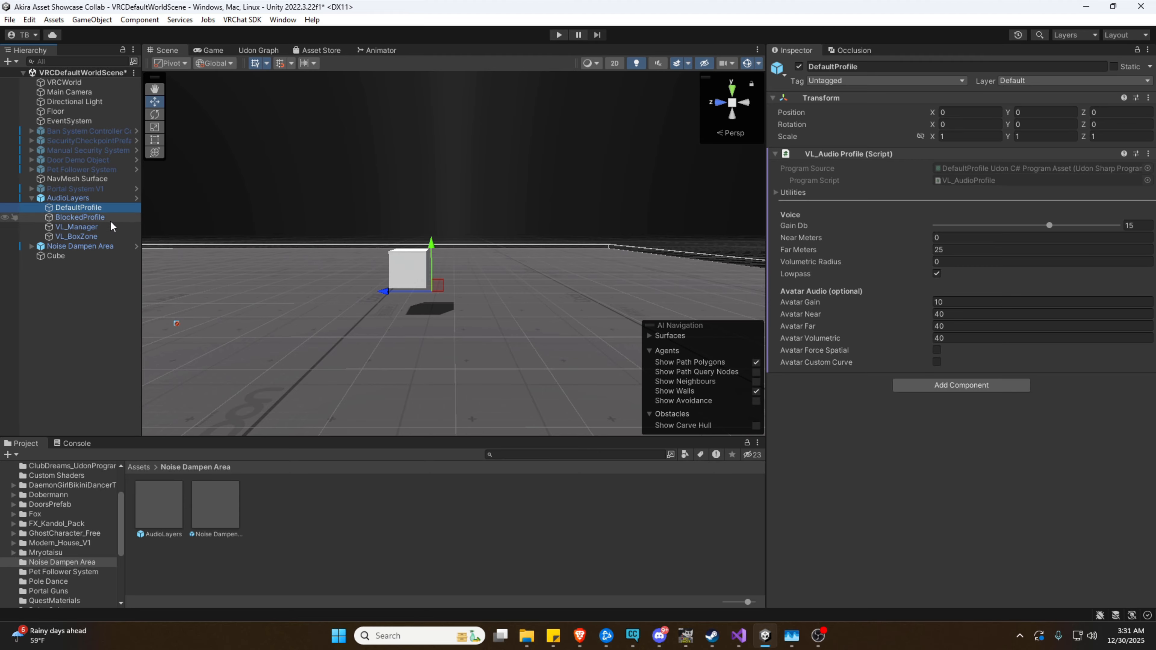
{"action": "left_click", "coordinate": [95, 218]}
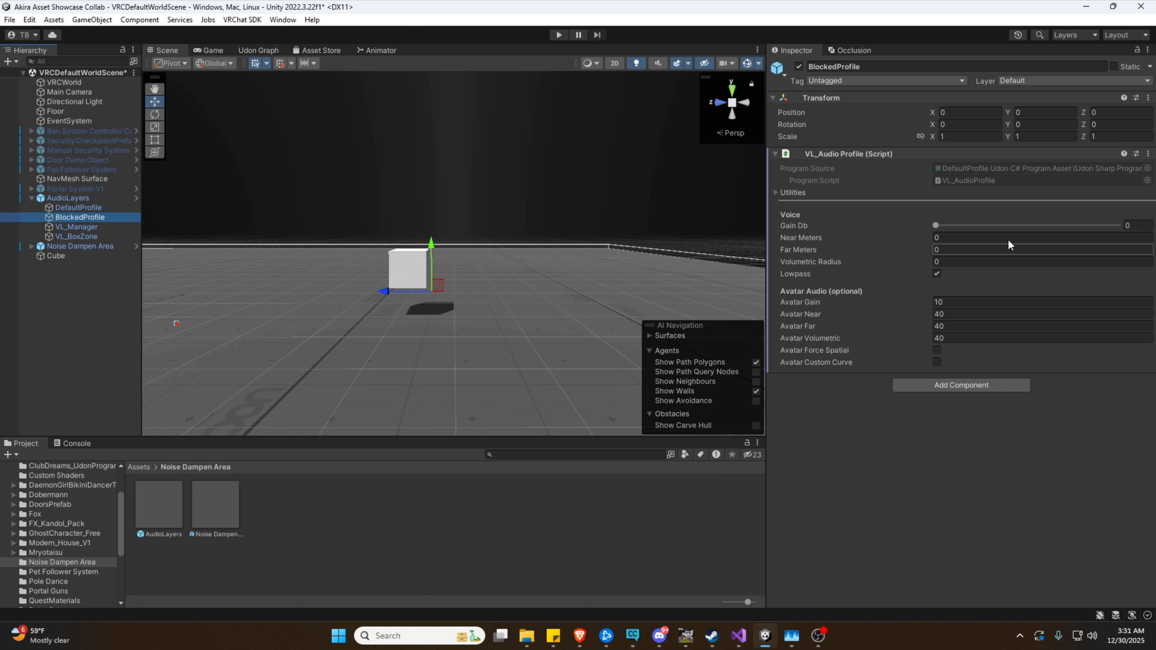
Recheck both profiles (DefaultProfile Gain 15) and VL_Manager, ending on VL_BoxZone at Layer Id 1, Rank 1
{"action": "left_click", "coordinate": [78, 225]}
{"action": "left_click", "coordinate": [82, 233]}
{"action": "left_click", "coordinate": [83, 229]}
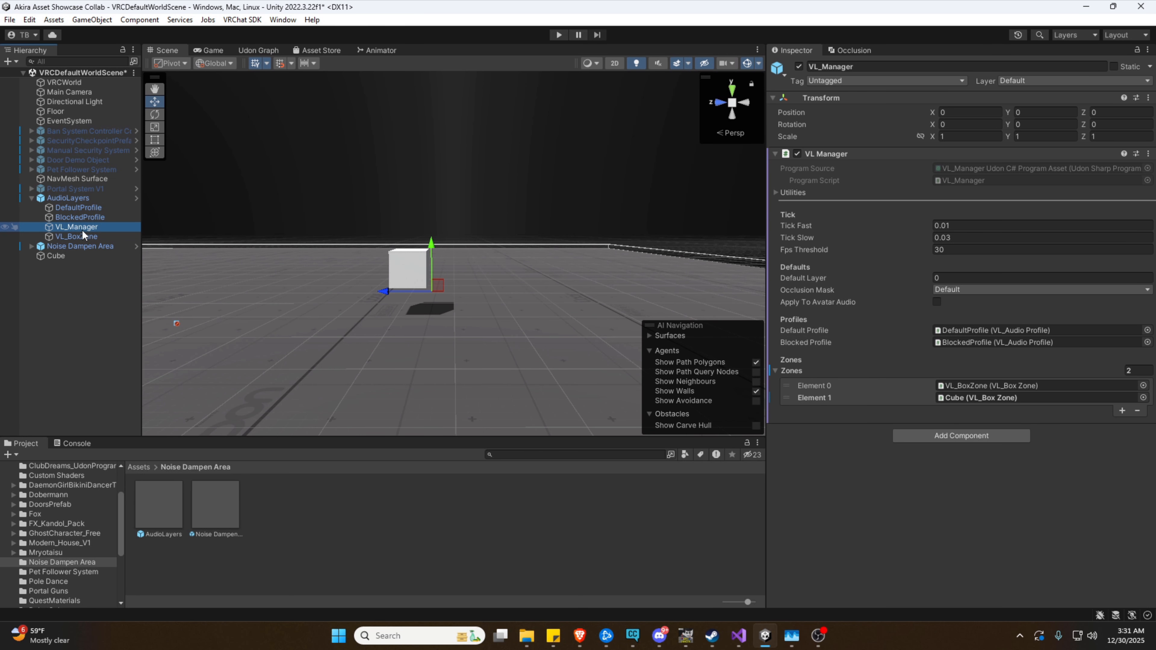
{"action": "left_click", "coordinate": [75, 238]}
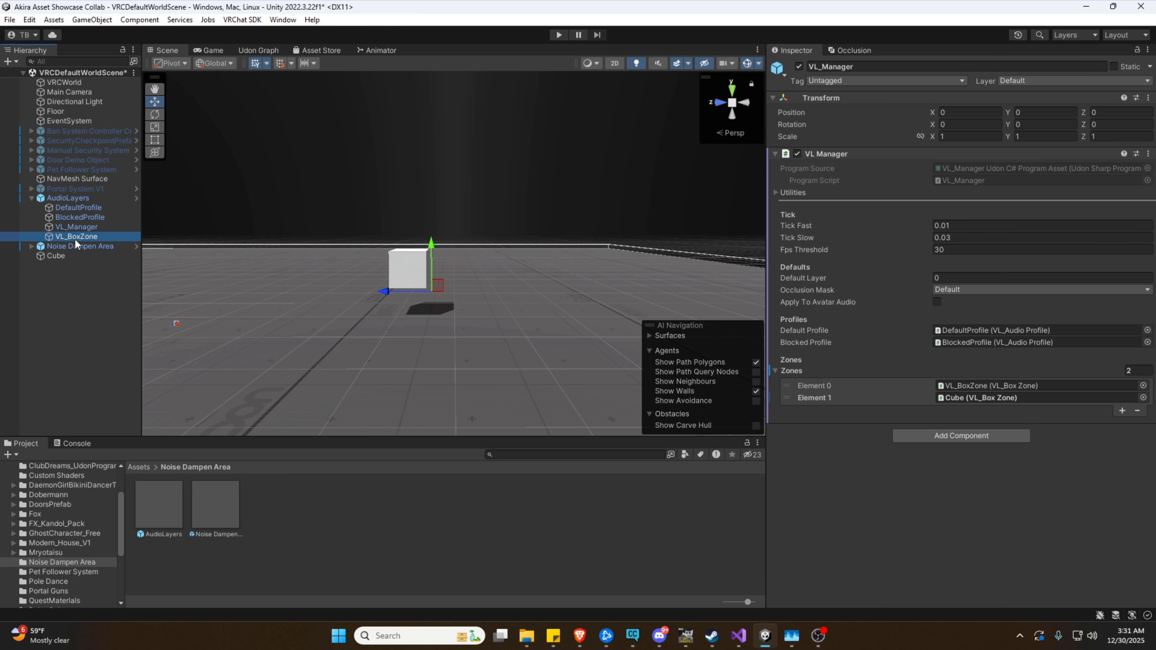
{"action": "left_click", "coordinate": [86, 216]}
{"action": "left_click", "coordinate": [87, 211]}
{"action": "left_click", "coordinate": [87, 216]}
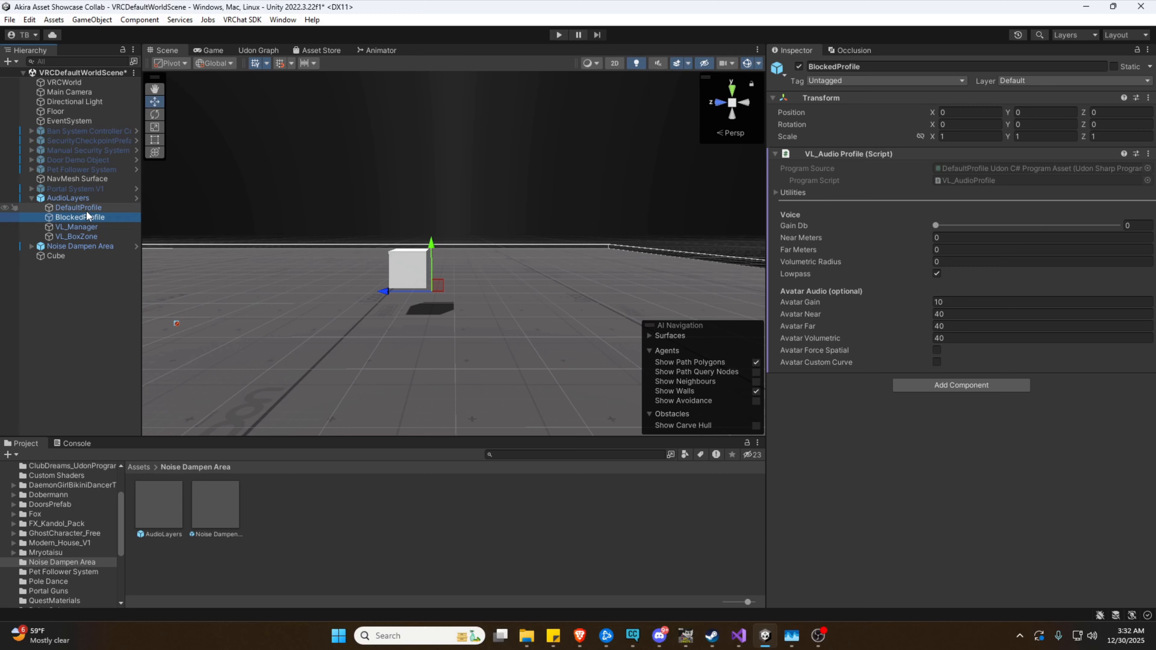
{"action": "left_click", "coordinate": [86, 211]}
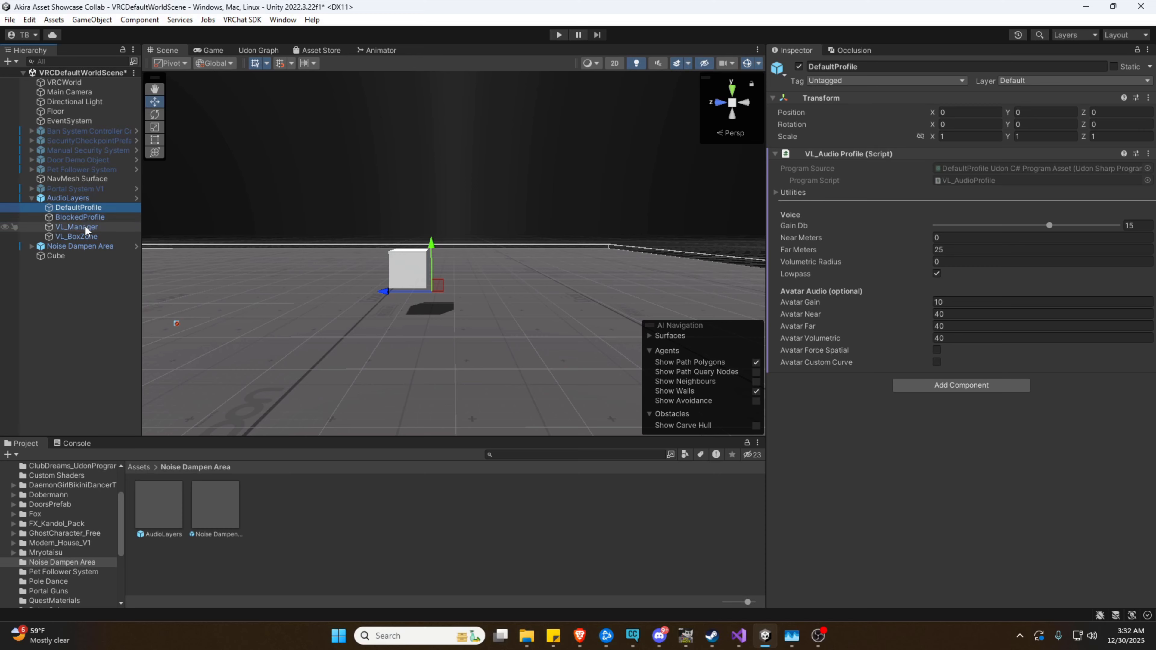
{"action": "left_click", "coordinate": [85, 225]}
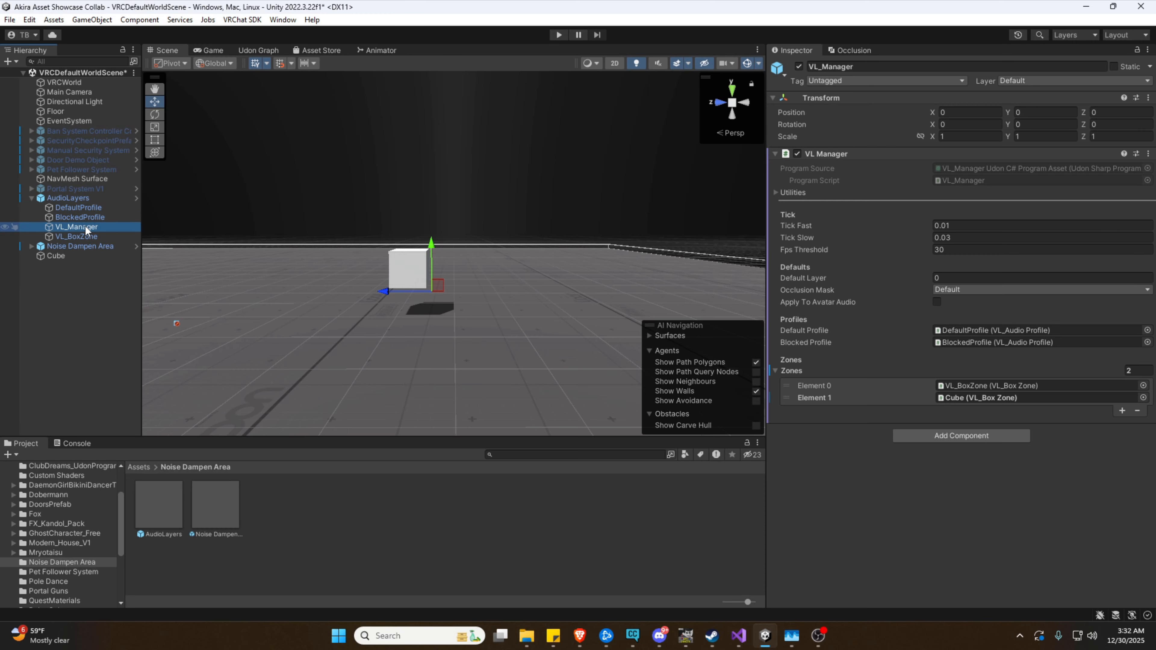
{"action": "left_click", "coordinate": [76, 236]}
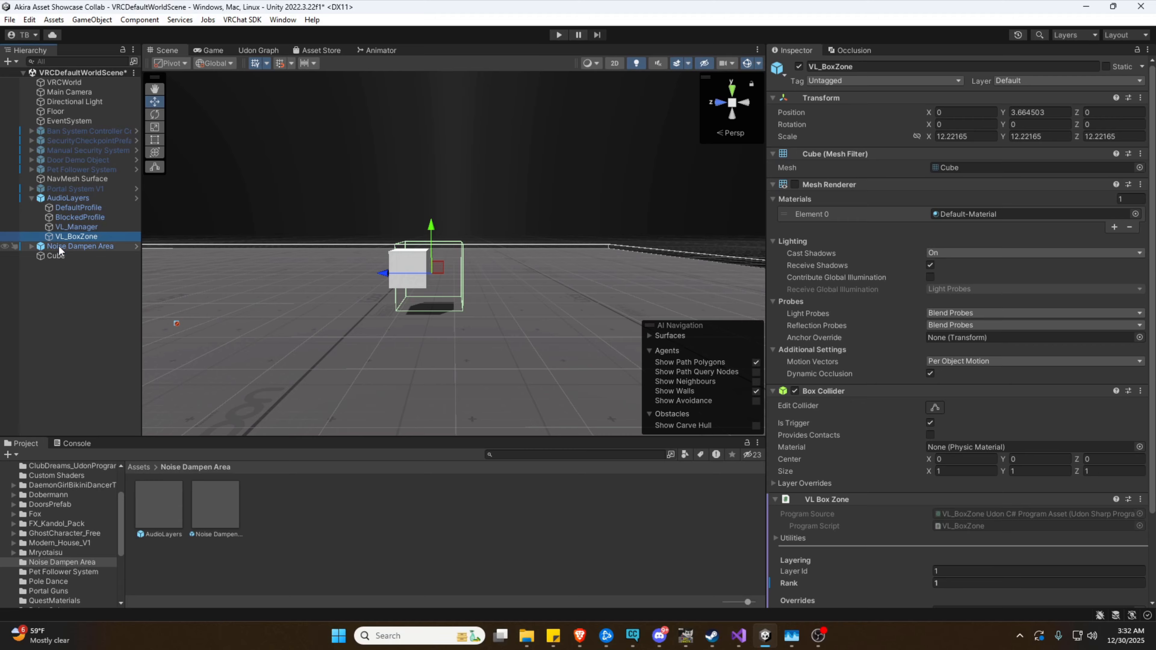
Check the Cube's zone (Layer Id 2, Rank 2), VL_Manager's Zones list and Noise Dampen Area in the scene
{"action": "left_click", "coordinate": [62, 256]}
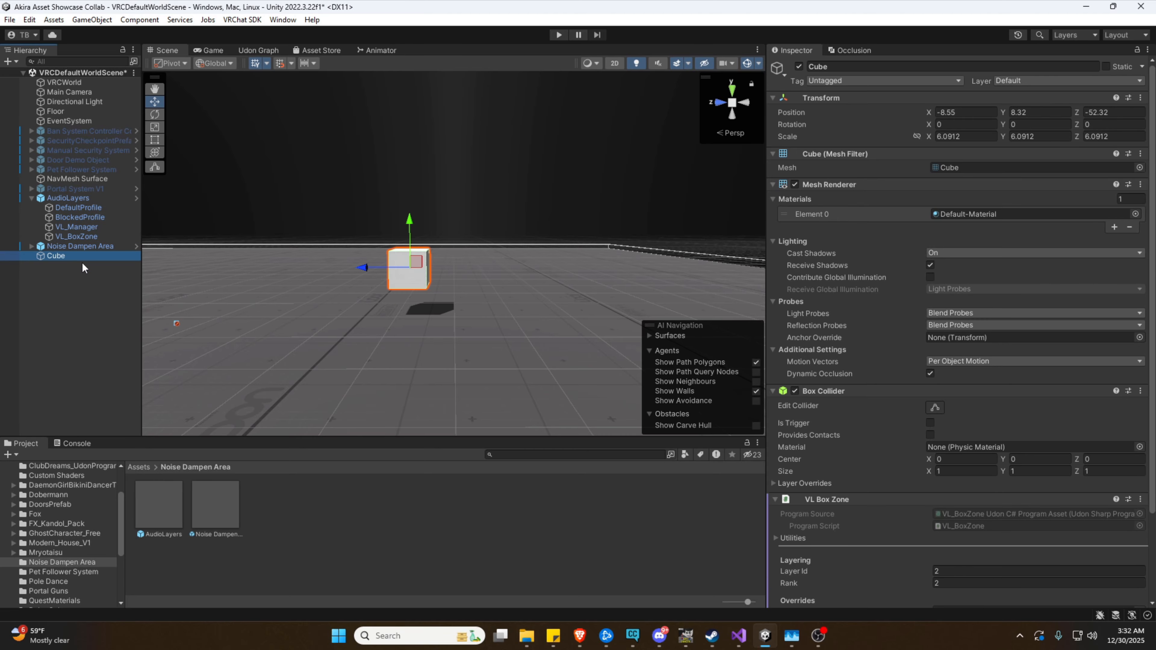
{"action": "left_click", "coordinate": [93, 226]}
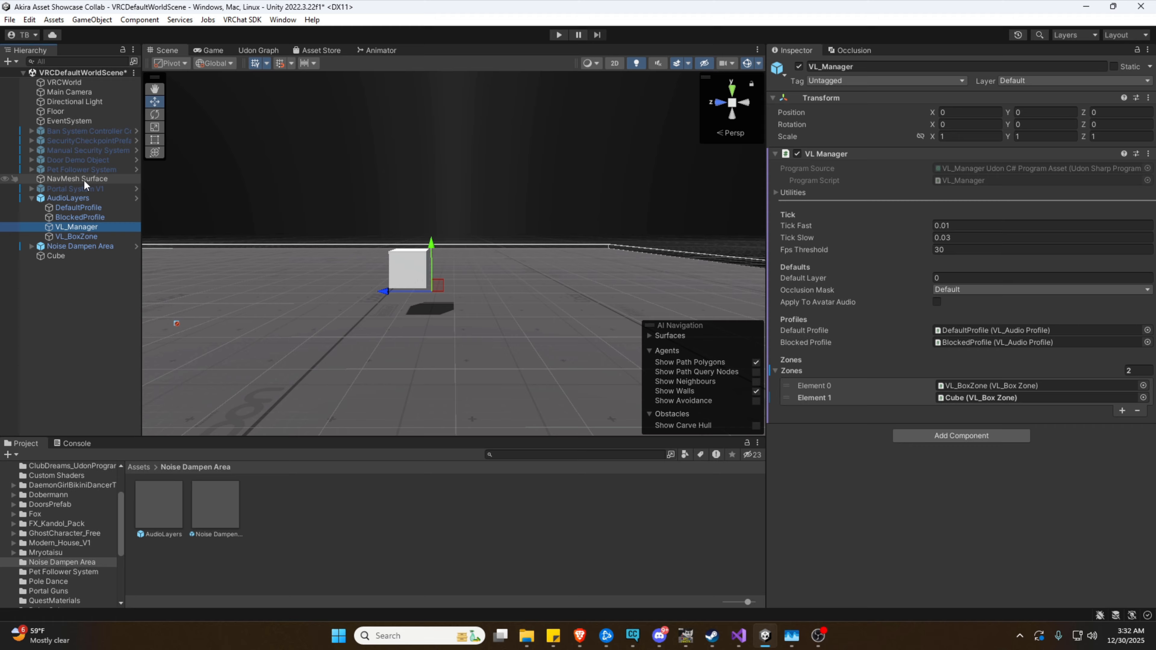
{"action": "left_click", "coordinate": [66, 246]}
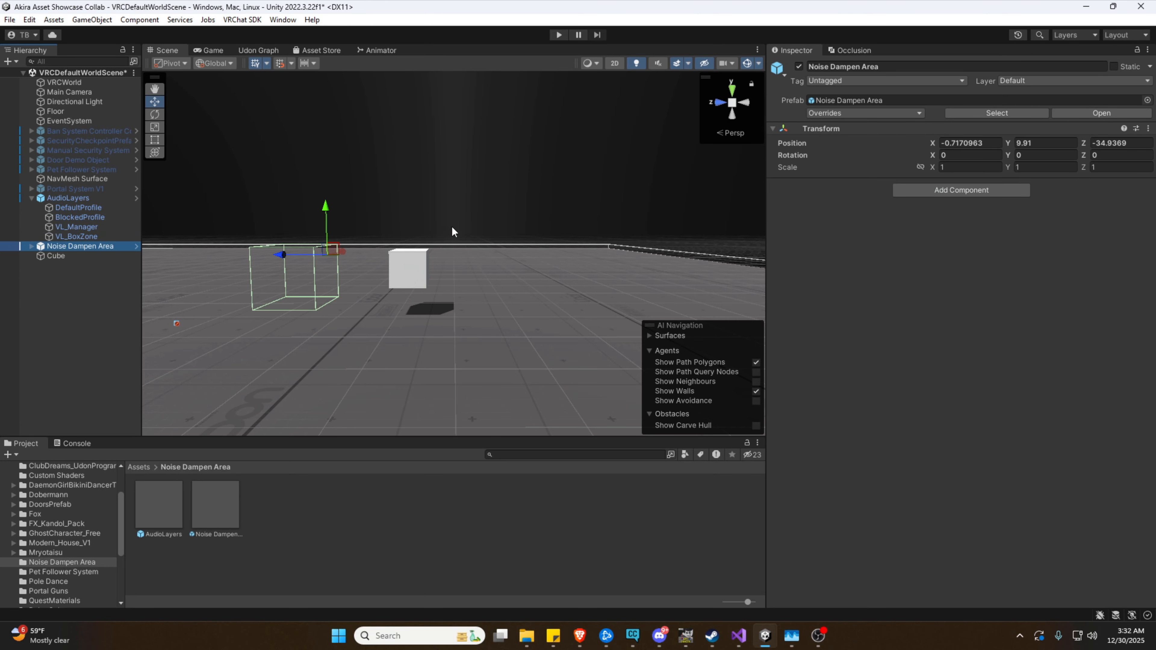
{"action": "right_click_drag", "start_coordinate": [456, 233], "coordinate": [348, 185]}
{"action": "key", "text": "w"}
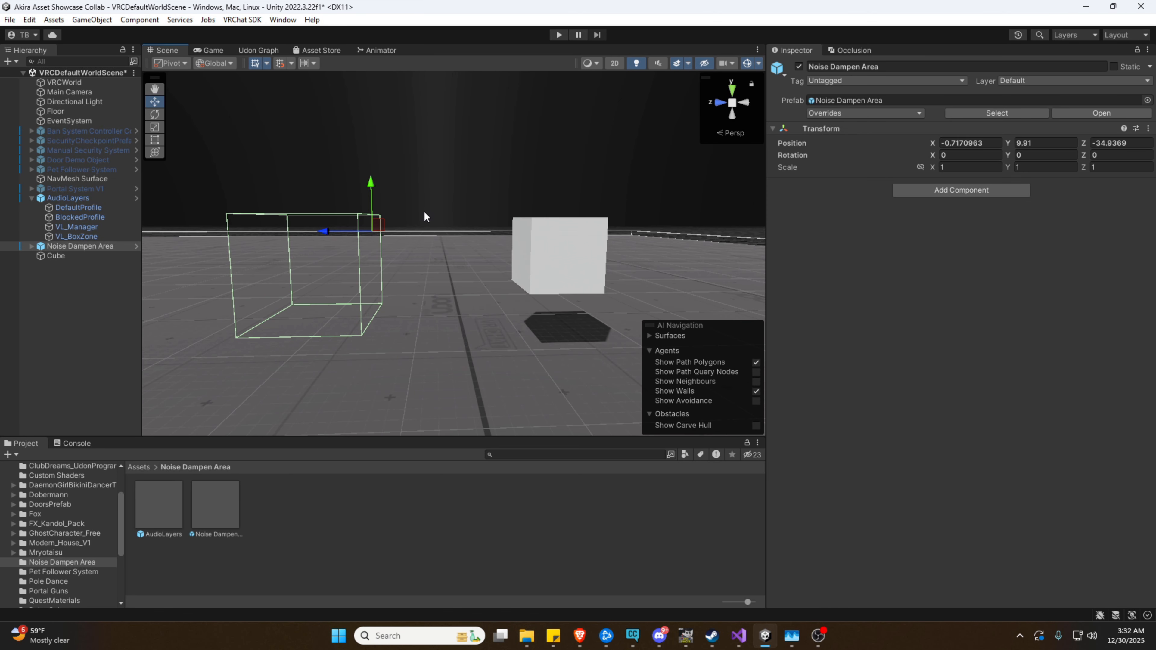
{"action": "right_click_drag", "start_coordinate": [424, 213], "coordinate": [544, 216]}
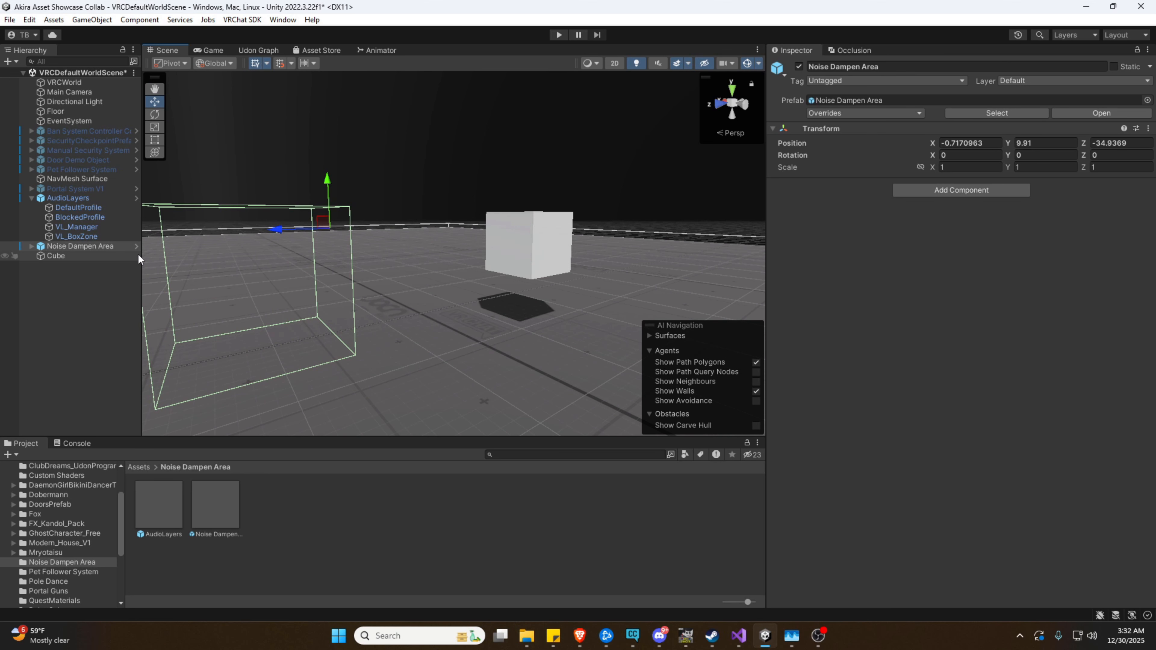
Disable the Cube's Mesh Renderer so only its green collider outline shows
{"action": "left_click", "coordinate": [75, 256]}
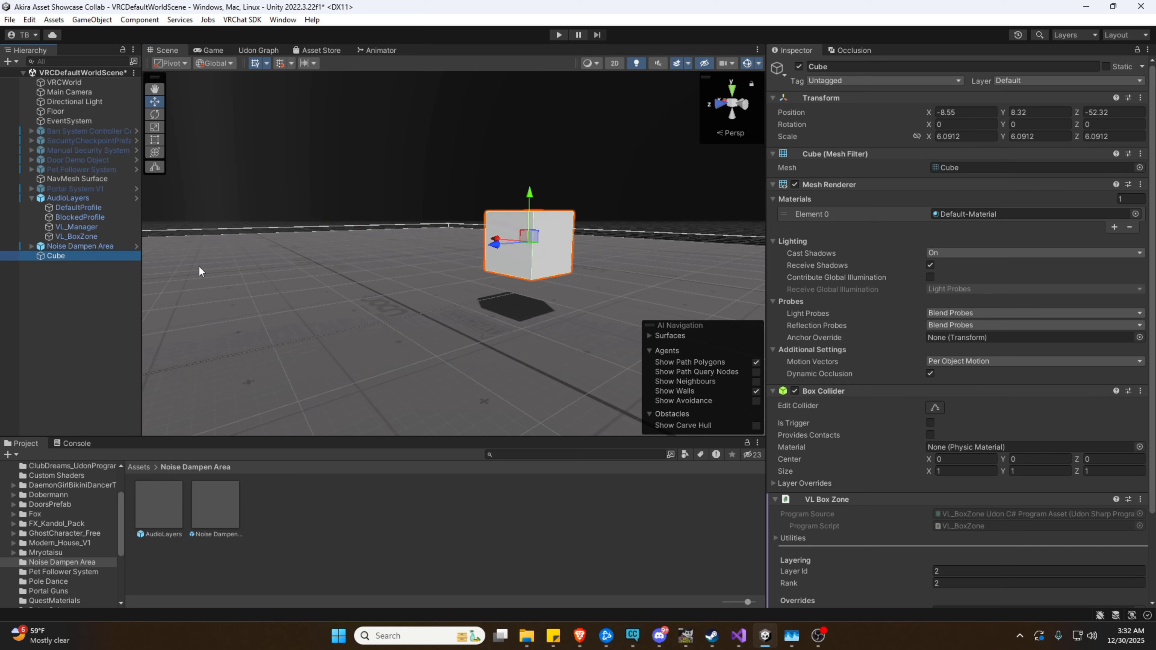
{"action": "left_click", "coordinate": [795, 185]}
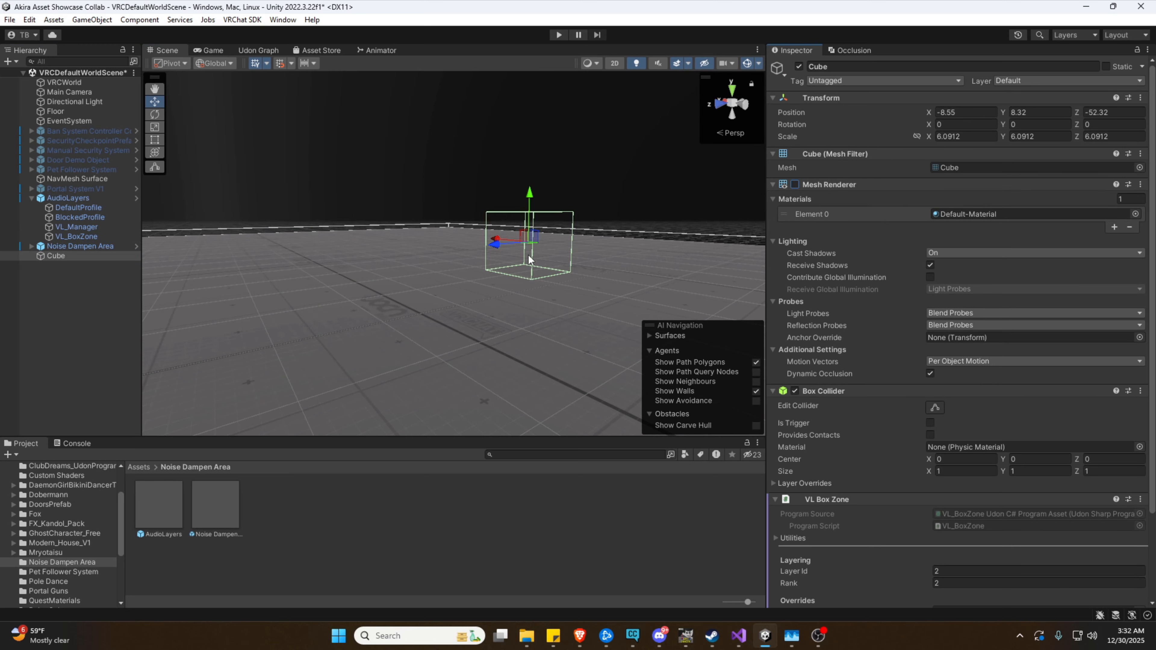
{"action": "right_click_drag", "start_coordinate": [540, 269], "coordinate": [579, 222]}
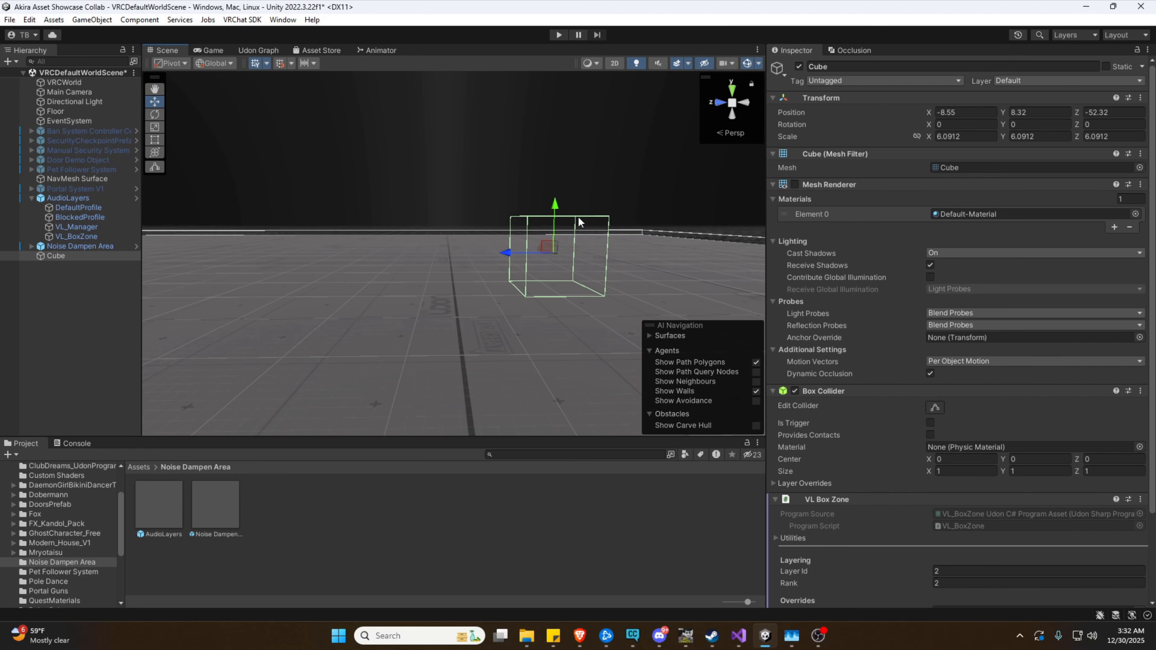
{"action": "right_click_drag", "start_coordinate": [488, 209], "coordinate": [478, 217]}
{"action": "scroll", "coordinate": [945, 348], "scroll_direction": "down", "scroll_amount": 3}
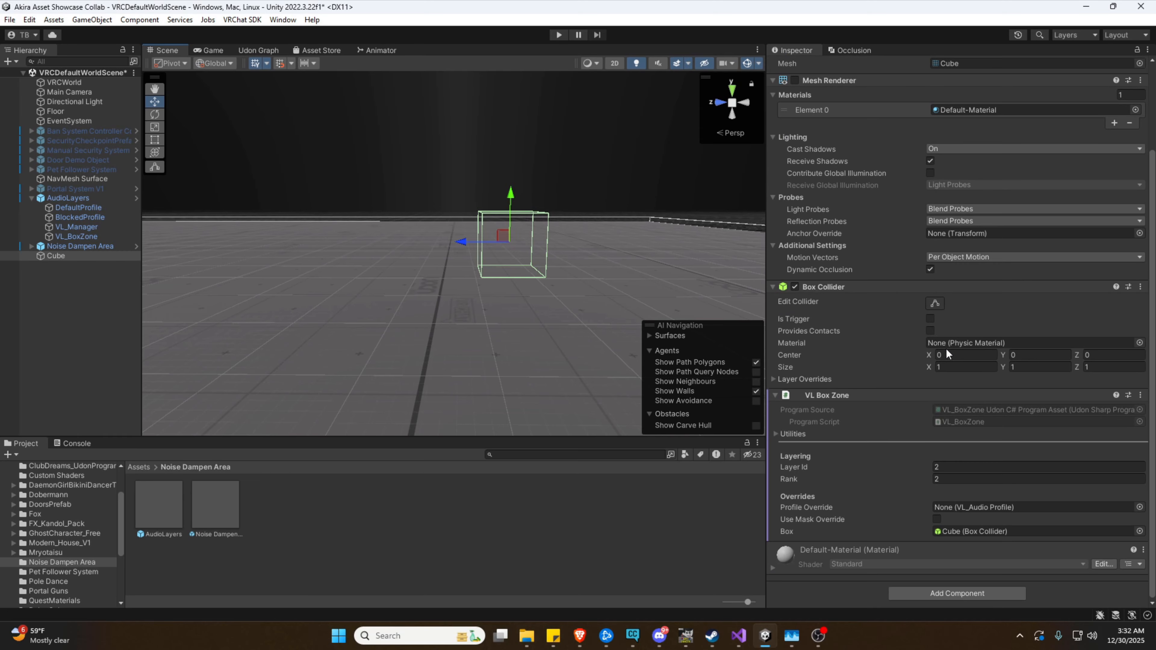
{"action": "scroll", "coordinate": [946, 348], "scroll_direction": "up", "scroll_amount": 3}
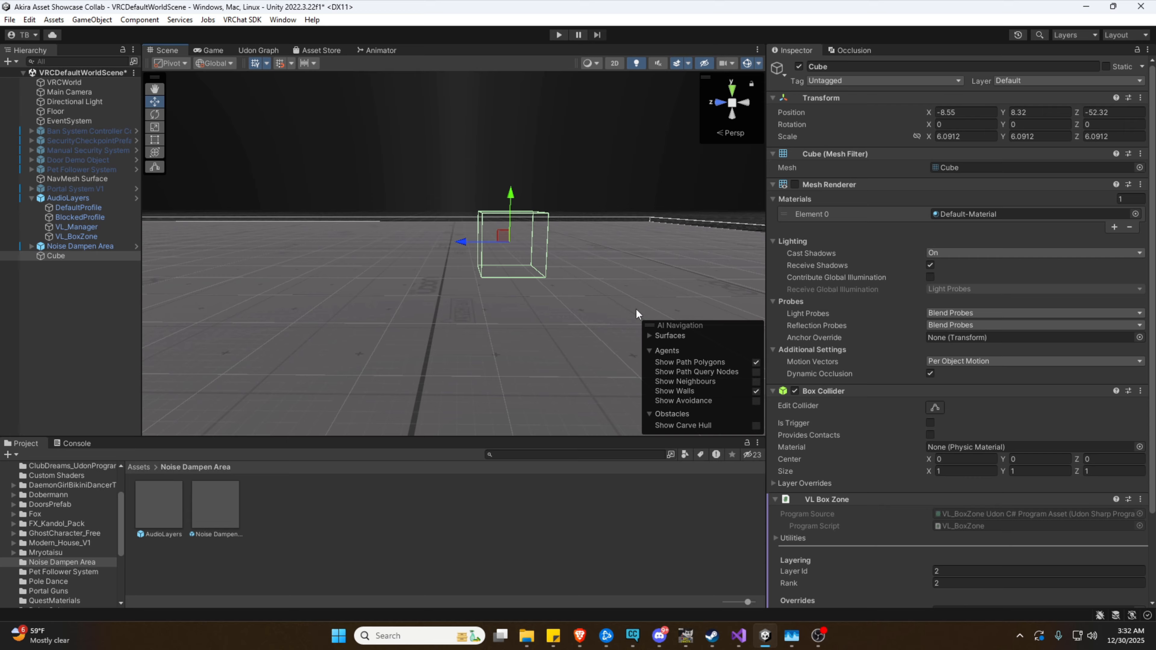
Inspect the Noise Dampen Area, Cube and AudioLayers objects in the Inspector
{"action": "left_click", "coordinate": [105, 246]}
{"action": "left_click", "coordinate": [98, 252]}
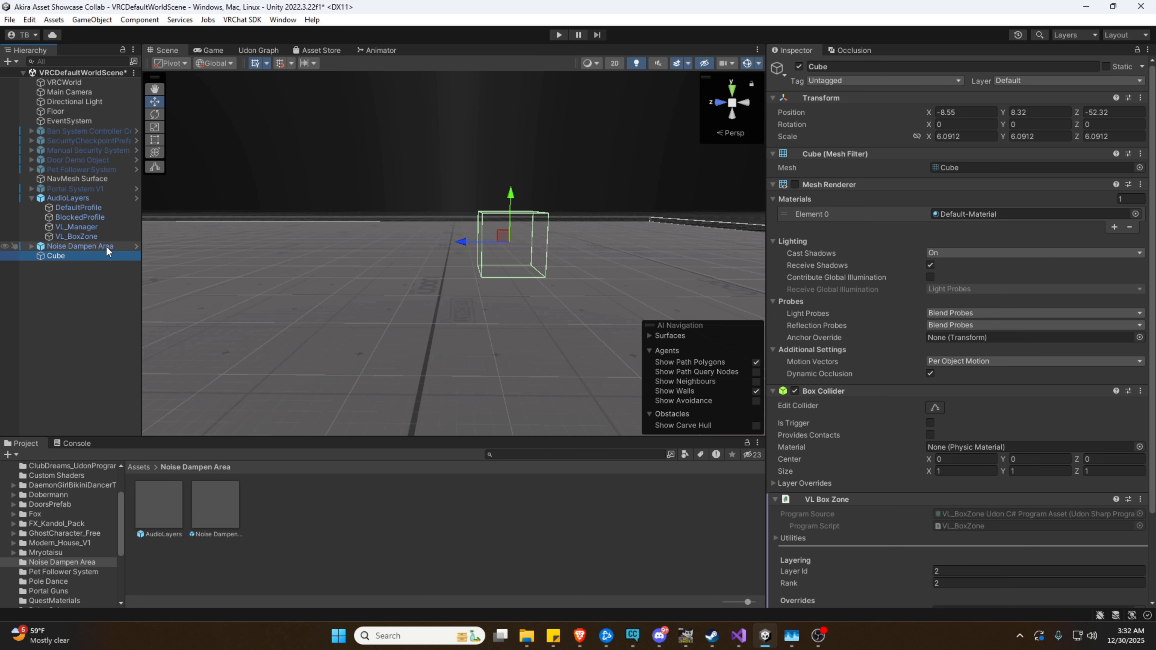
{"action": "left_click", "coordinate": [106, 246]}
{"action": "left_click", "coordinate": [114, 198]}
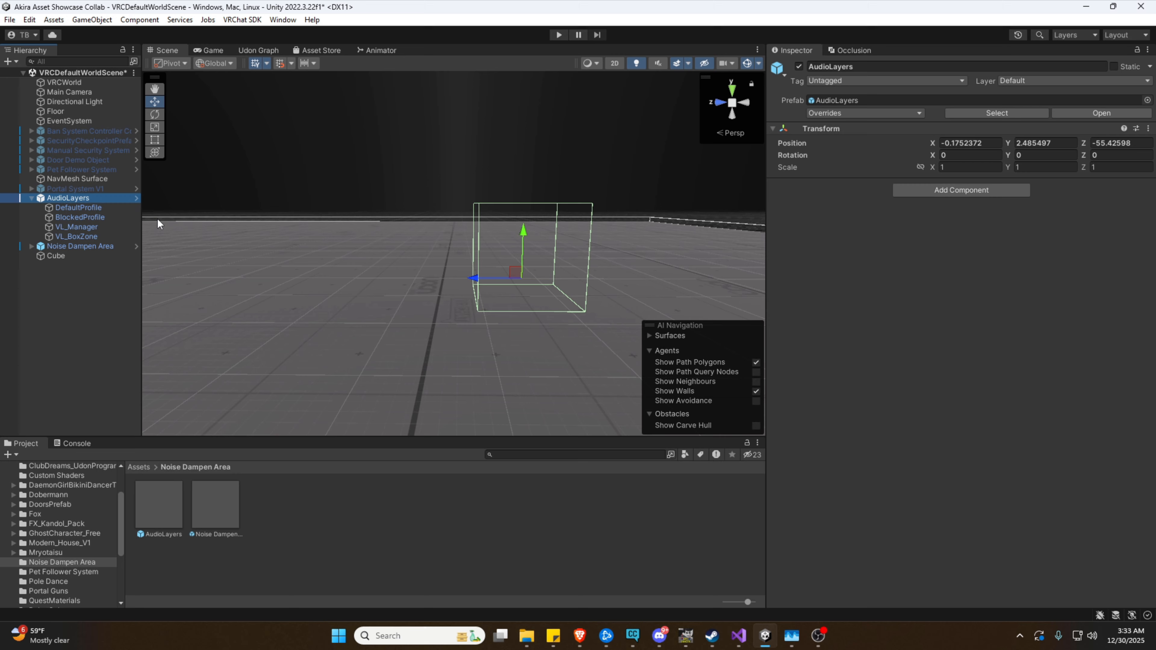